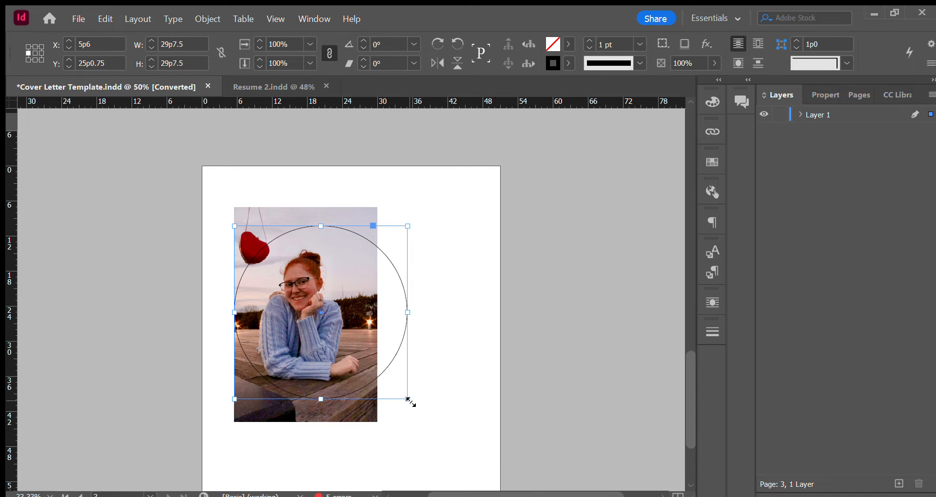
# Shrink the circle over the portrait photo to about 24p5 wide so it frames the woman.
pyautogui.moveTo(409, 400); pyautogui.dragTo(369, 352)
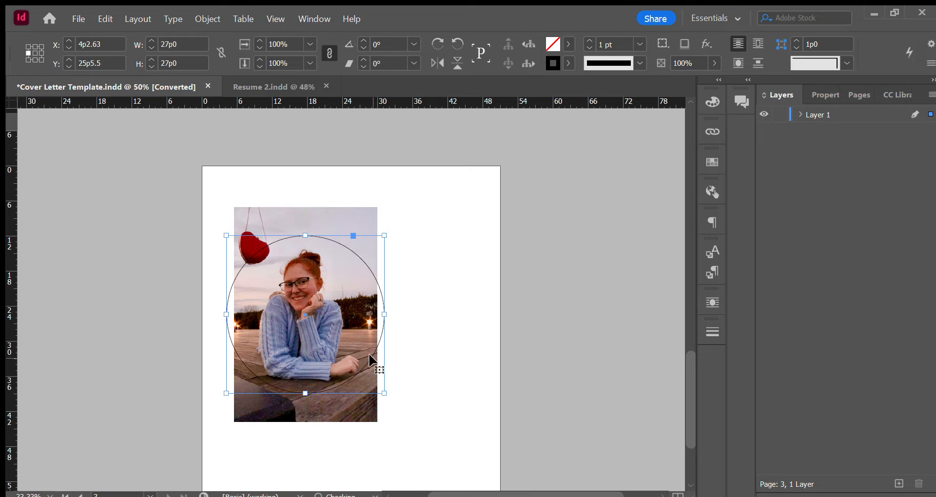
pyautogui.moveTo(384, 393); pyautogui.dragTo(362, 372)
pyautogui.moveTo(363, 339)
pyautogui.mouseDown()
pyautogui.moveTo(369, 352)
pyautogui.moveTo(357, 352)
pyautogui.mouseUp()
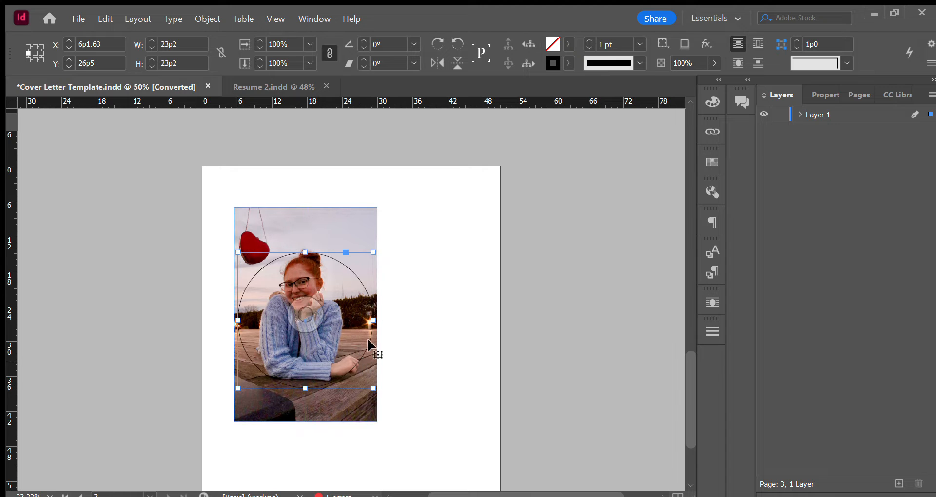
pyautogui.moveTo(376, 253); pyautogui.dragTo(381, 246)
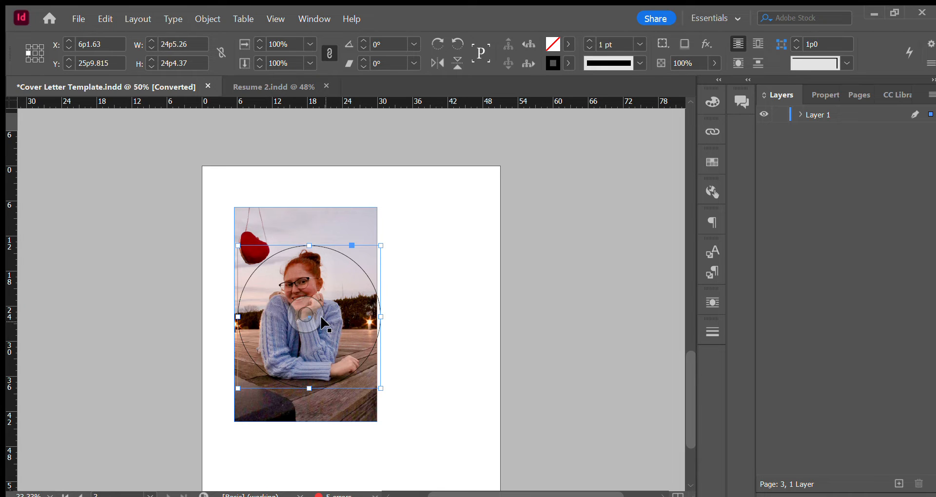
# Nudge the circle over the woman in small increments to about X 6p3.6, Y 25p11.8.
pyautogui.press('Down')
pyautogui.press('Down')
pyautogui.press('Down')
pyautogui.press('Down')
pyautogui.press('Down')
pyautogui.press('Down')
pyautogui.press('Down')
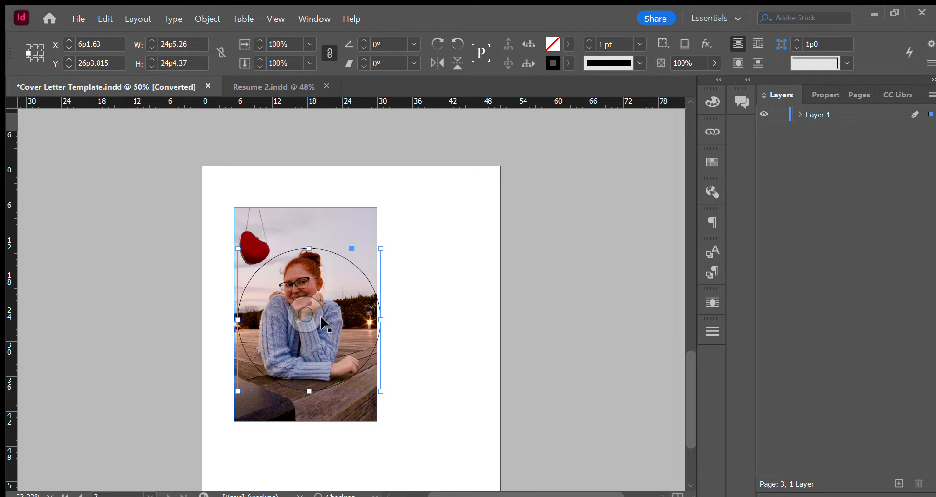
pyautogui.press('Up')
pyautogui.press('Up')
pyautogui.press('Up')
pyautogui.press('Up')
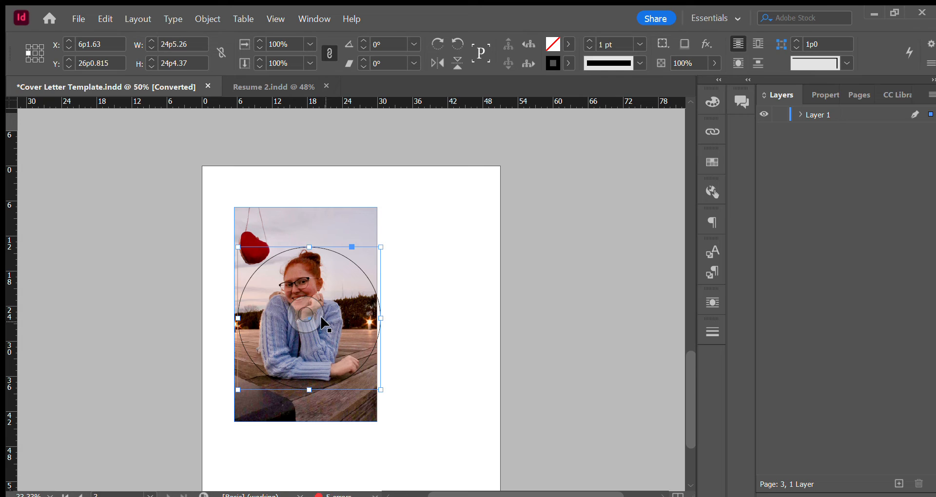
pyautogui.press('Right')
pyautogui.press('Right')
pyautogui.press('Up')
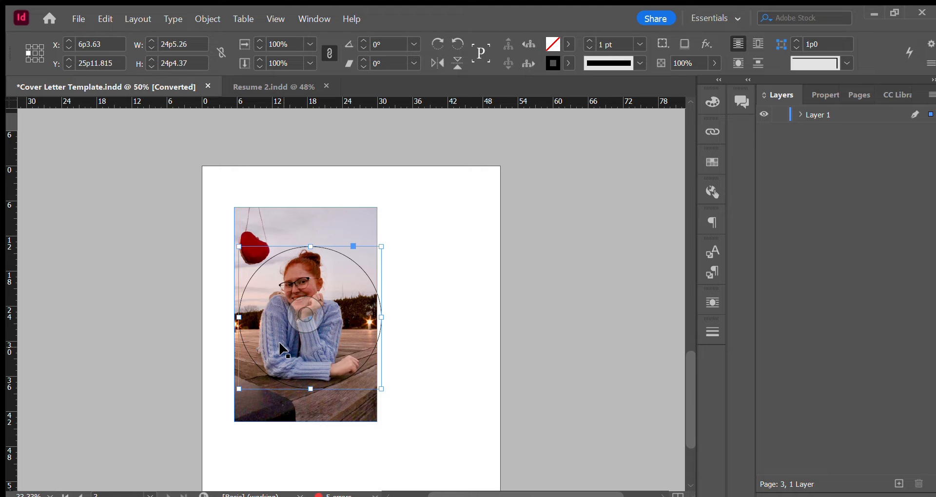
# Cut the portrait photo and paste it into the circle.
pyautogui.click(434, 274)
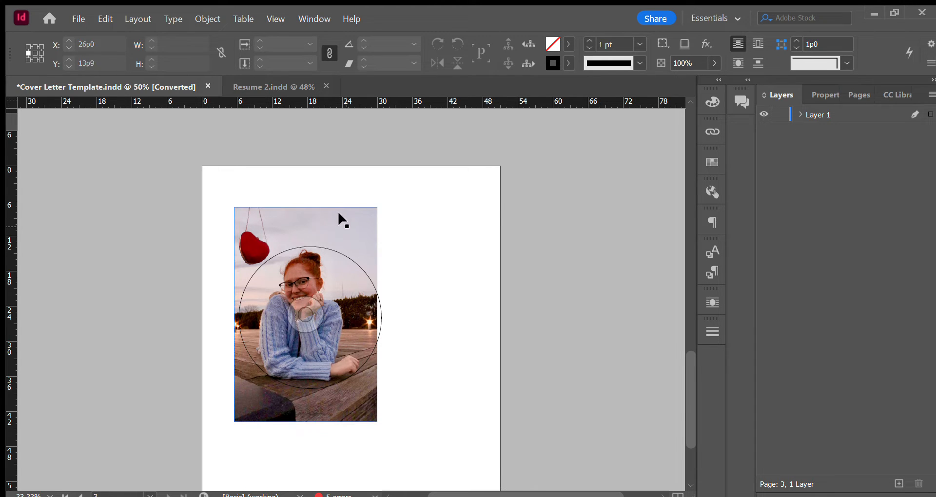
pyautogui.click(354, 210)
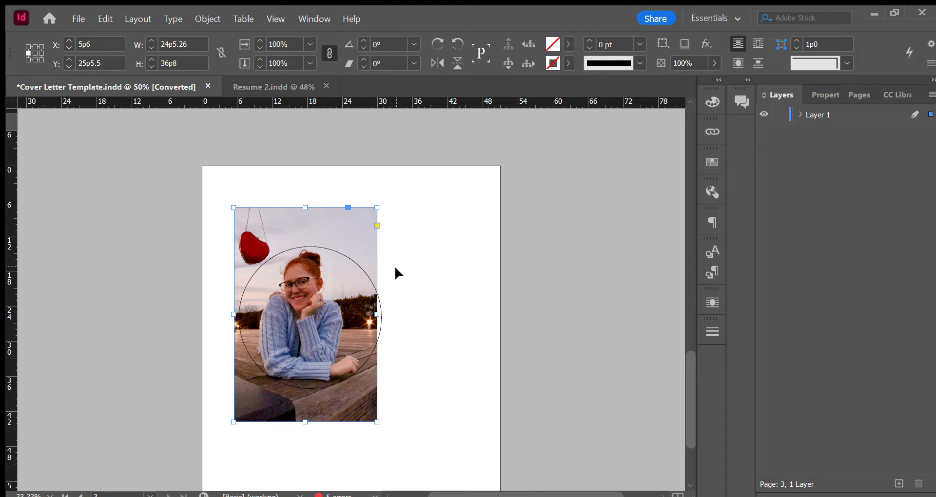
pyautogui.click(354, 263)
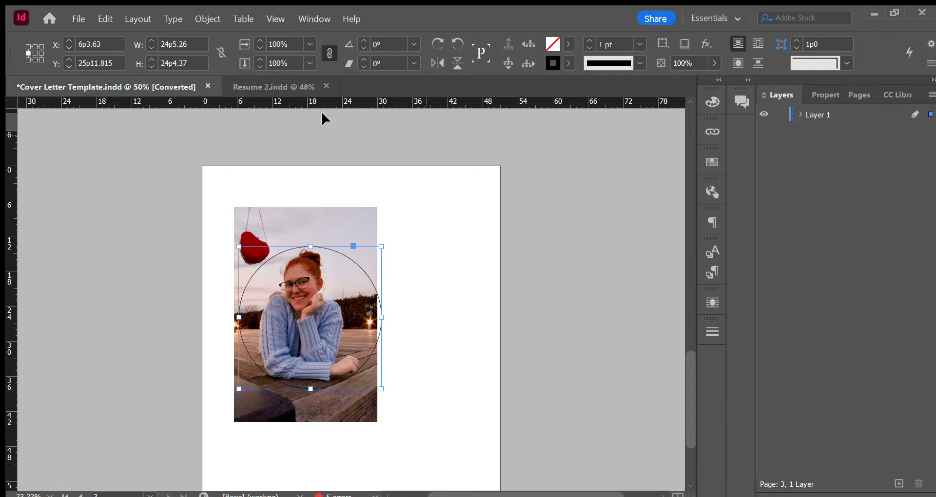
pyautogui.click(318, 181)
pyautogui.click(322, 210)
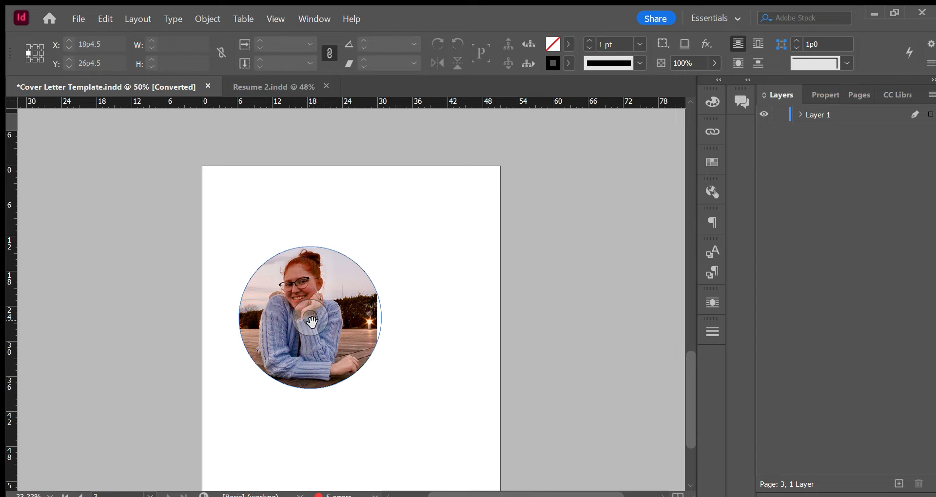
# Shift the photo inside the circle slightly right and down so it fills the whole frame, and reselect the circle.
pyautogui.moveTo(312, 322); pyautogui.dragTo(316, 325)
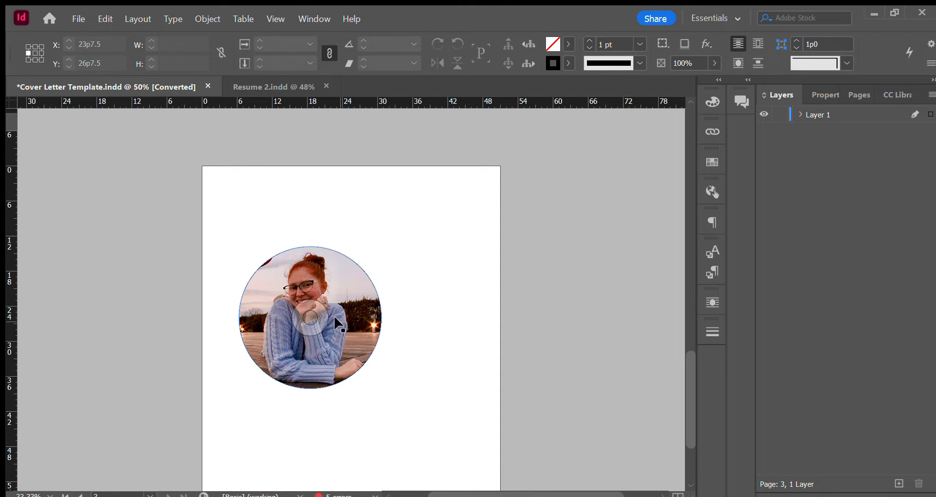
pyautogui.moveTo(312, 322); pyautogui.dragTo(330, 315)
pyautogui.click(123, 212)
pyautogui.click(377, 291)
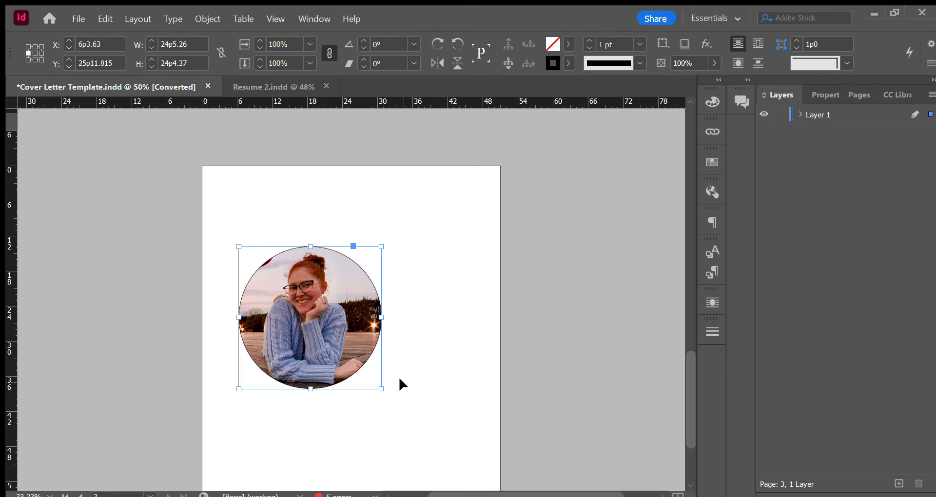
# Reduce the circular frame to about 20p4 wide and recentre the woman inside it.
pyautogui.moveTo(382, 389); pyautogui.dragTo(359, 366)
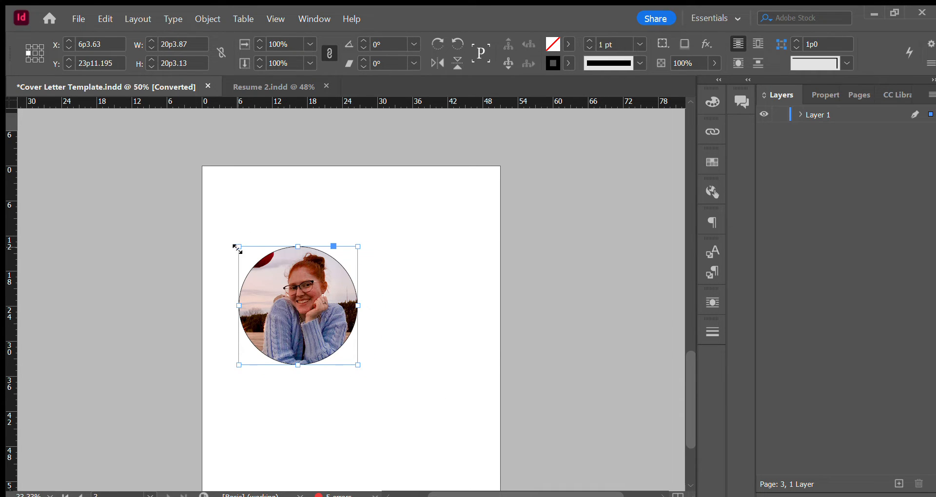
pyautogui.moveTo(293, 308)
pyautogui.mouseDown()
pyautogui.moveTo(285, 301)
pyautogui.moveTo(288, 324)
pyautogui.mouseUp()
pyautogui.click(374, 389)
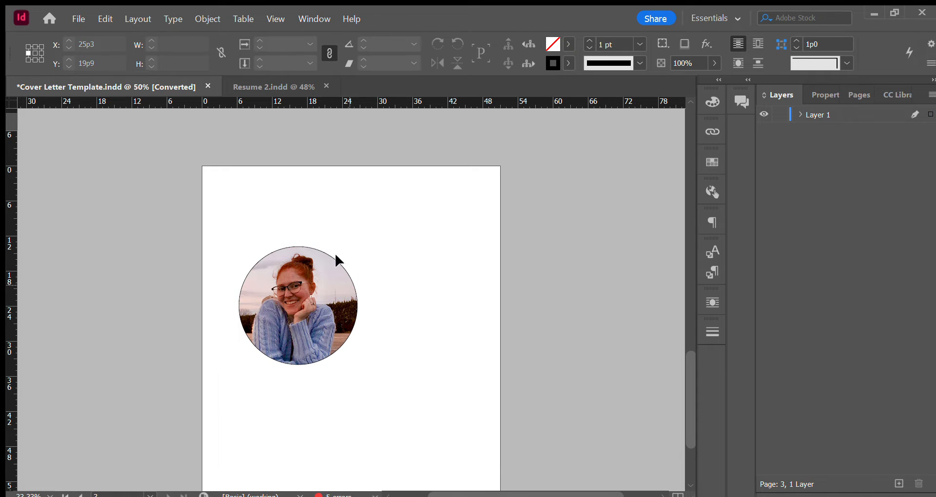
# Move the circular portrait to the upper-left corner of the page.
pyautogui.moveTo(219, 233); pyautogui.dragTo(318, 387)
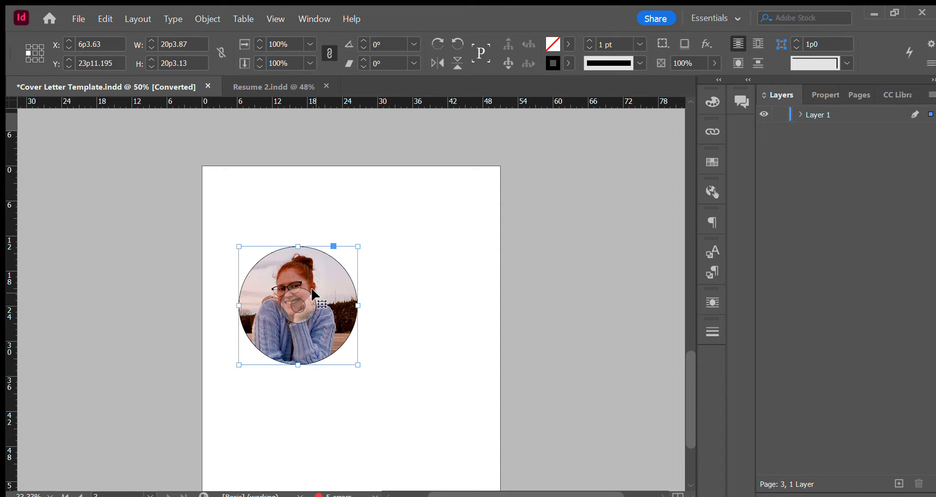
pyautogui.click(243, 274)
pyautogui.moveTo(240, 235); pyautogui.dragTo(302, 357)
pyautogui.moveTo(289, 280); pyautogui.dragTo(261, 211)
pyautogui.click(410, 292)
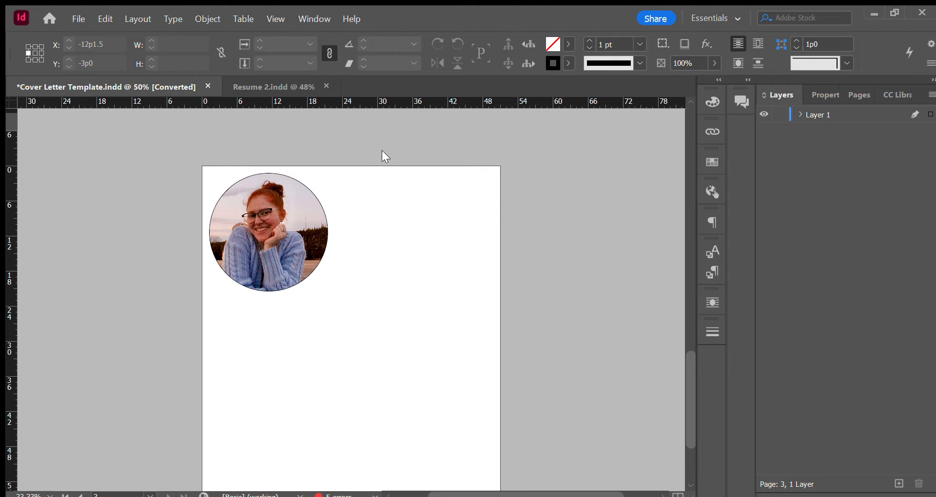
# Place the full photo again at about 28p11 by 43p4 below the circular portrait and move it toward the page's middle.
pyautogui.moveTo(339, 301); pyautogui.dragTo(508, 463)
pyautogui.scroll(-4, 598, 304)
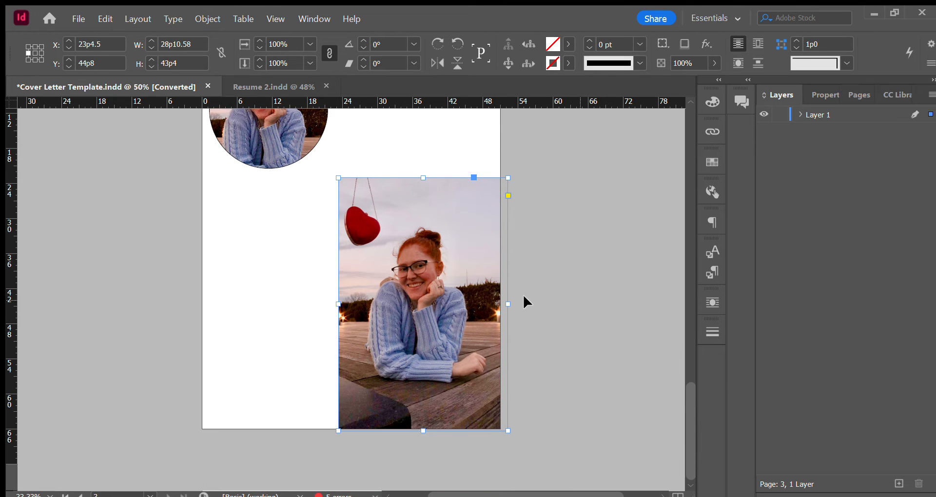
pyautogui.moveTo(428, 282); pyautogui.dragTo(403, 280)
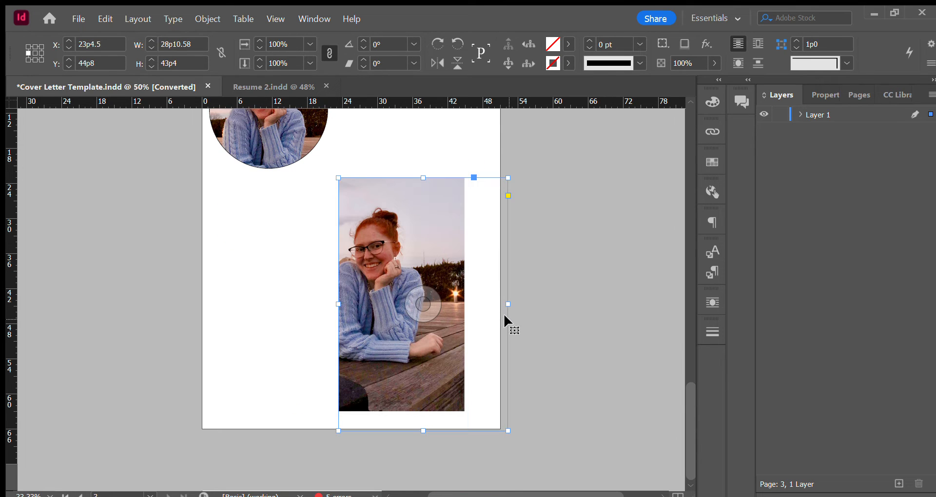
pyautogui.click(291, 260)
pyautogui.moveTo(415, 197); pyautogui.dragTo(345, 189)
pyautogui.click(452, 215)
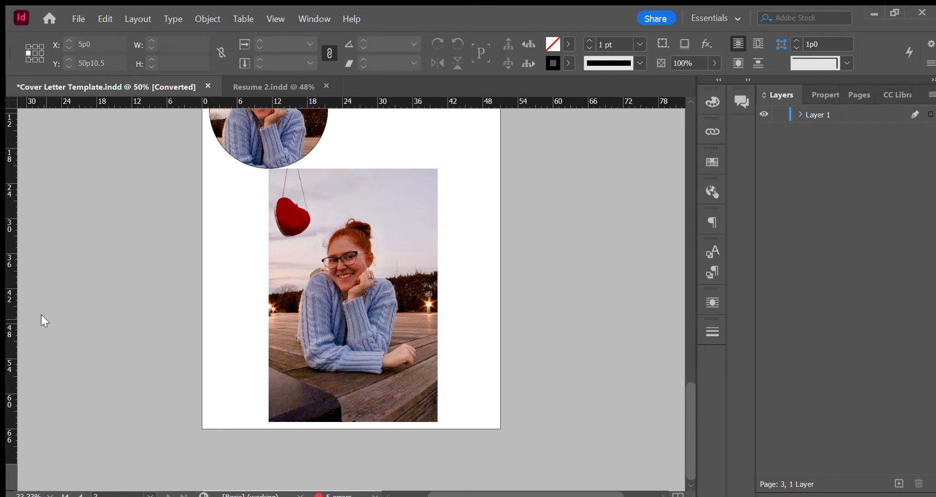
pyautogui.press('p')
pyautogui.click(220, 324)
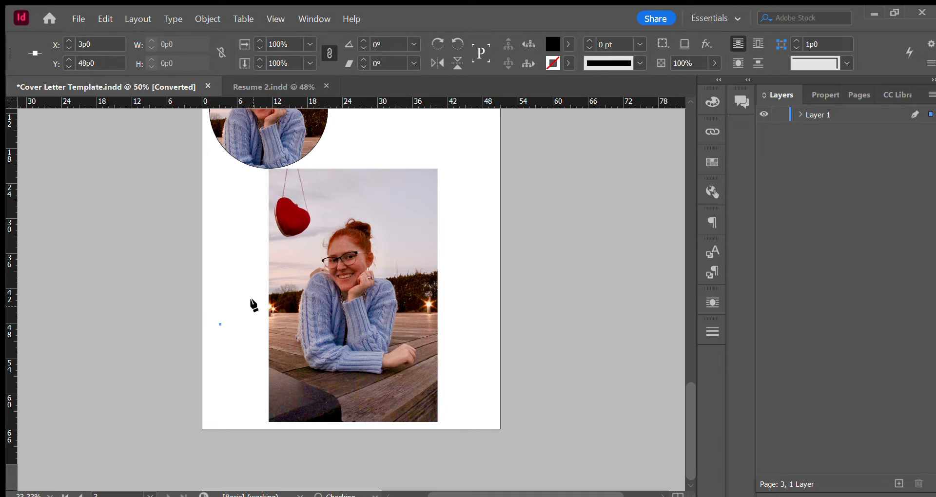
pyautogui.click(288, 276)
pyautogui.click(303, 295)
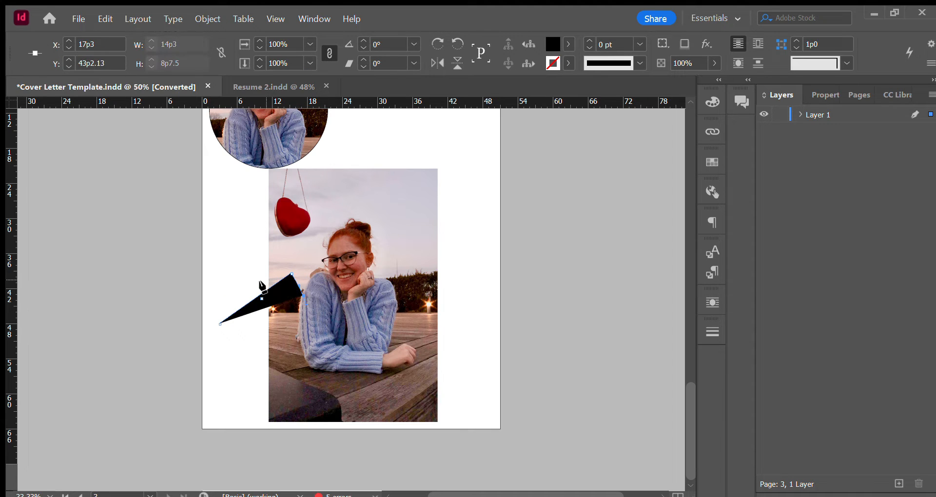
pyautogui.hotkey('ctrl', 'z')
pyautogui.hotkey('ctrl', 'z')
pyautogui.hotkey('ctrl', 'z')
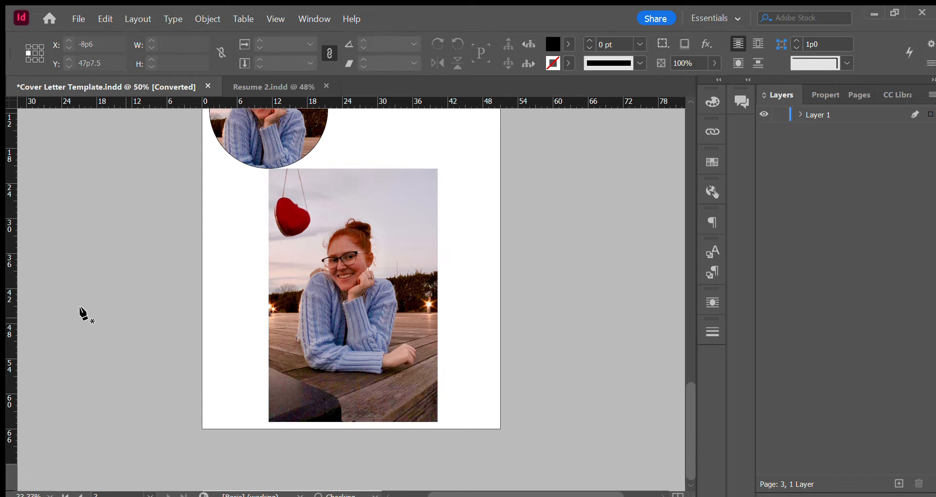
# Reset to the default no fill and 1 pt black stroke, and trace a Pen path around the woman's head to her left-side shoulder.
pyautogui.press('d')
pyautogui.click(376, 266)
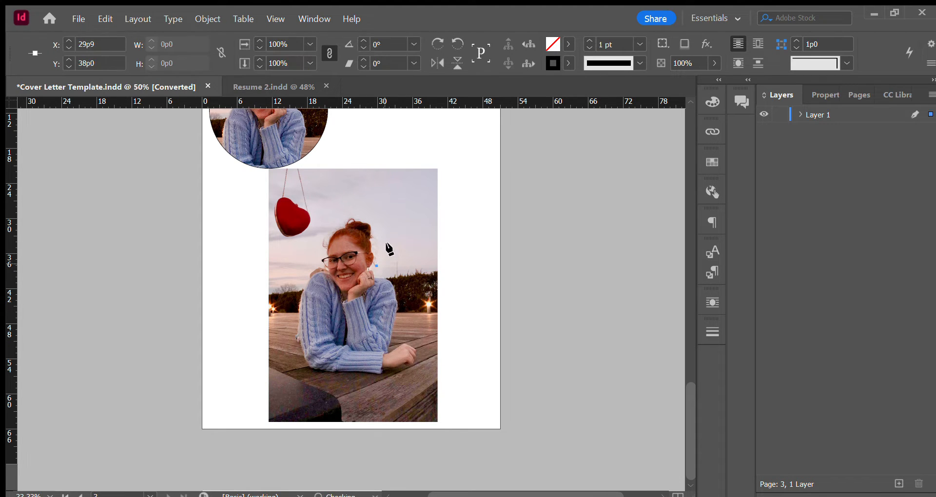
pyautogui.click(375, 224)
pyautogui.moveTo(370, 220); pyautogui.dragTo(325, 231)
pyautogui.press('alt')
pyautogui.click(316, 258)
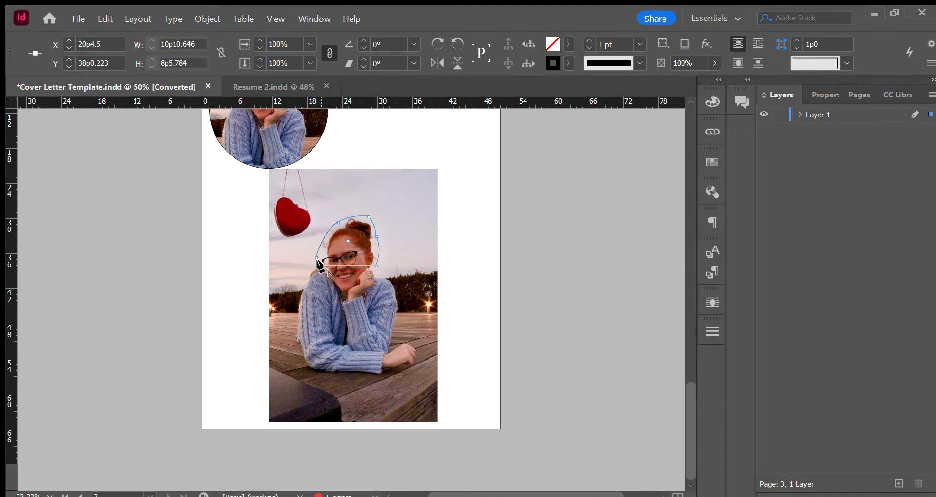
pyautogui.click(301, 275)
pyautogui.click(291, 296)
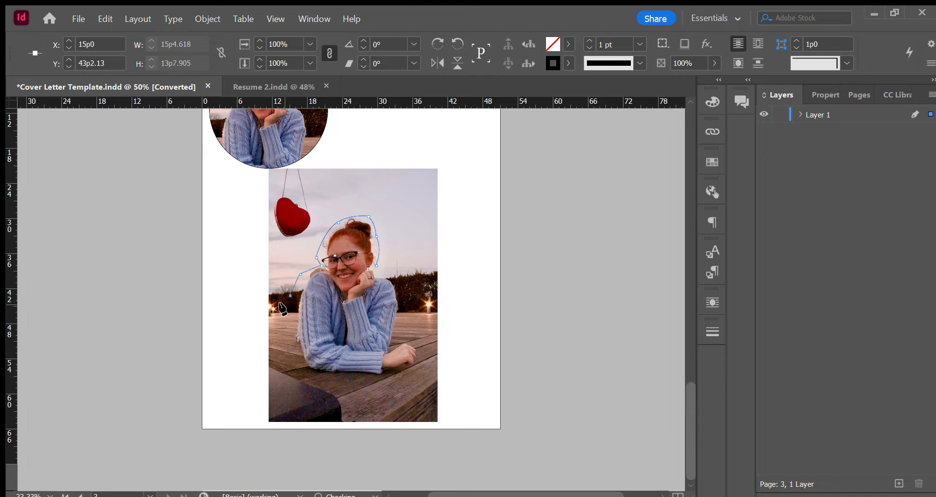
# Continue the Pen path around the woman's arms, hand and torso and close it at its starting point beside her face.
pyautogui.click(290, 329)
pyautogui.click(293, 368)
pyautogui.click(317, 377)
pyautogui.click(370, 394)
pyautogui.click(403, 387)
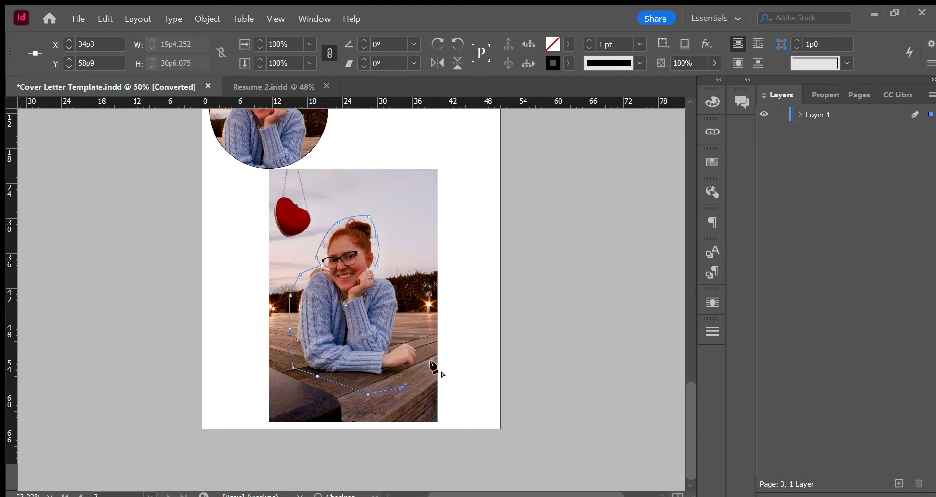
pyautogui.click(438, 362)
pyautogui.click(427, 338)
pyautogui.click(407, 340)
pyautogui.click(404, 323)
pyautogui.click(406, 301)
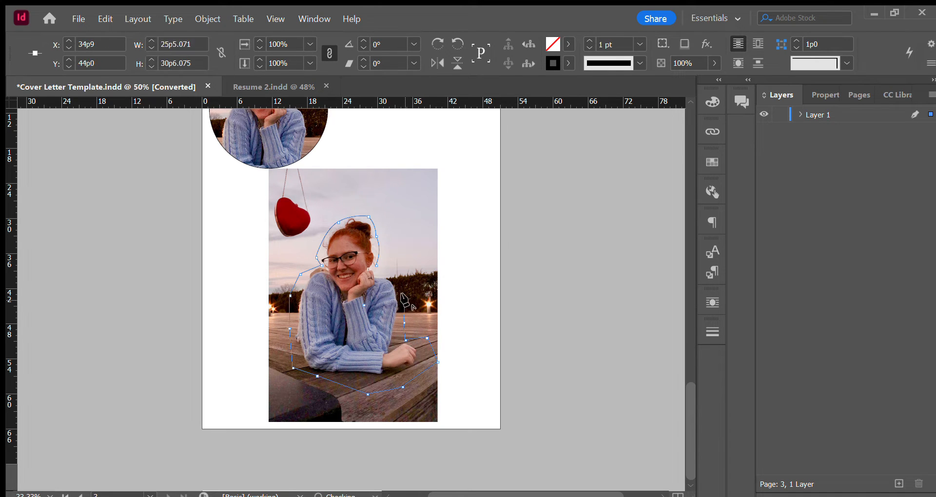
pyautogui.click(377, 267)
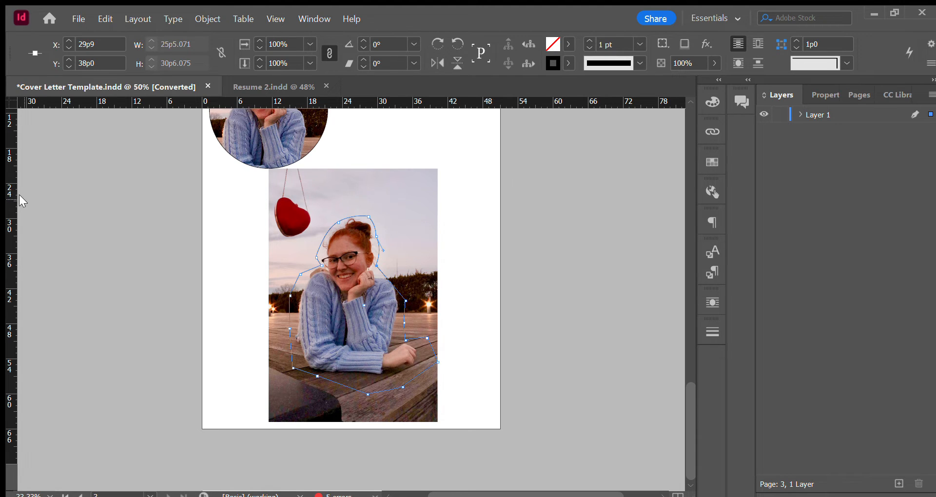
# Cut the full photo and paste it into the closed Pen outline around the woman.
pyautogui.click(21, 121)
pyautogui.click(475, 234)
pyautogui.click(364, 196)
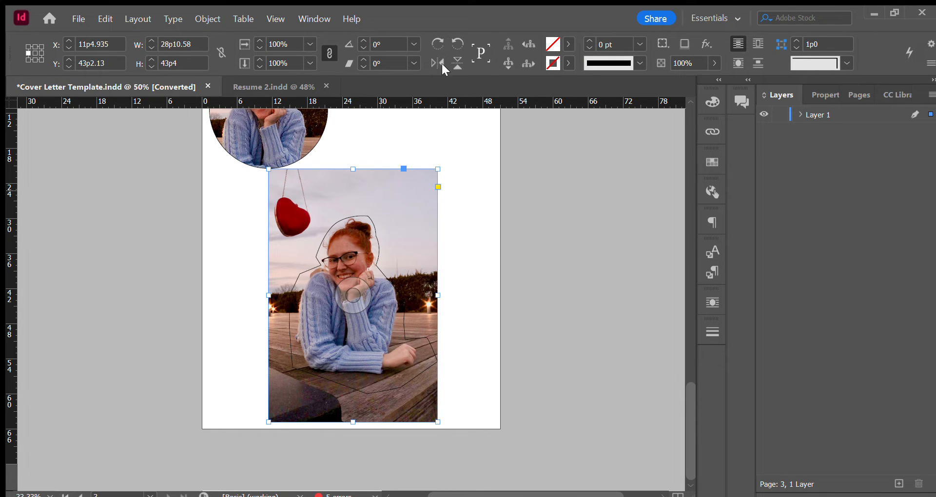
pyautogui.click(456, 151)
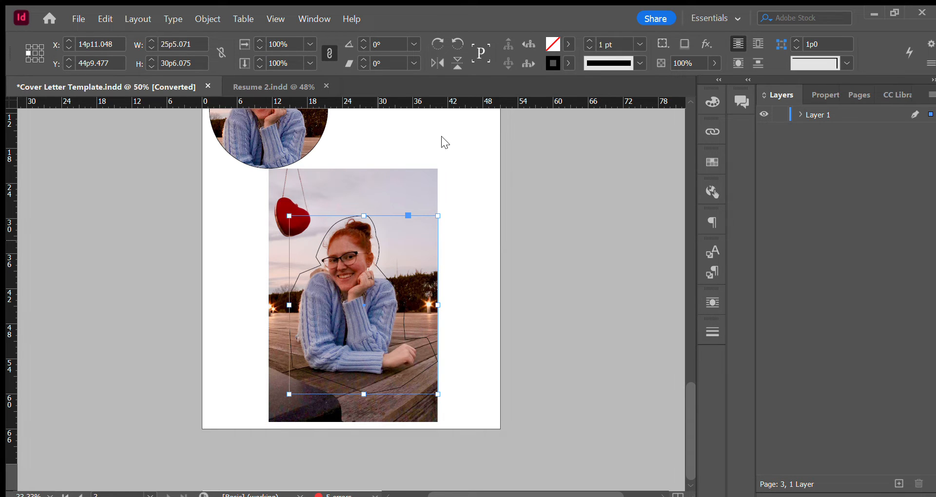
pyautogui.click(396, 180)
pyautogui.press('Delete')
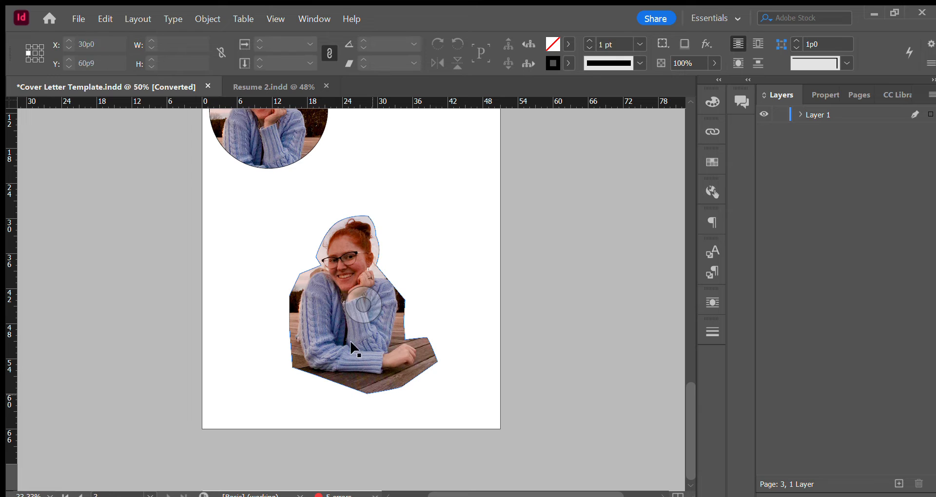
# Try to shift the Pen outline to the left relative to its photo, and undo the move.
pyautogui.scroll(2, 481, 291)
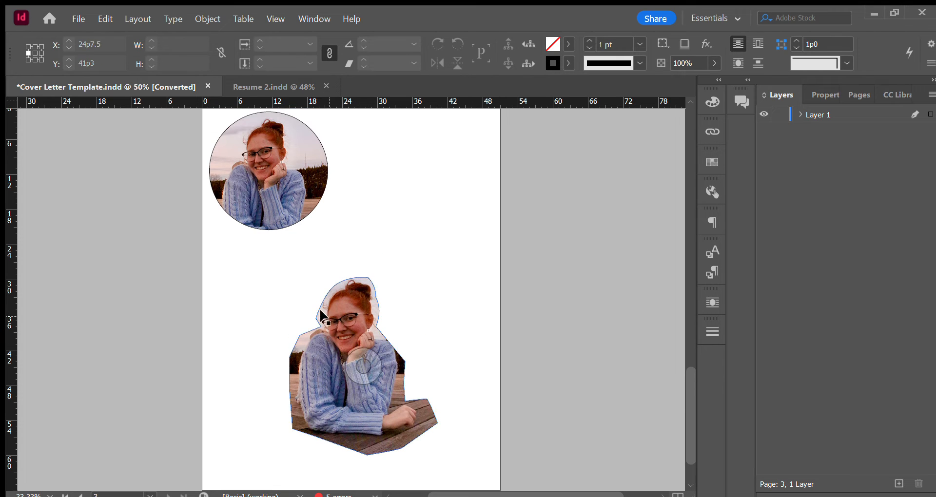
pyautogui.moveTo(278, 284); pyautogui.dragTo(405, 404)
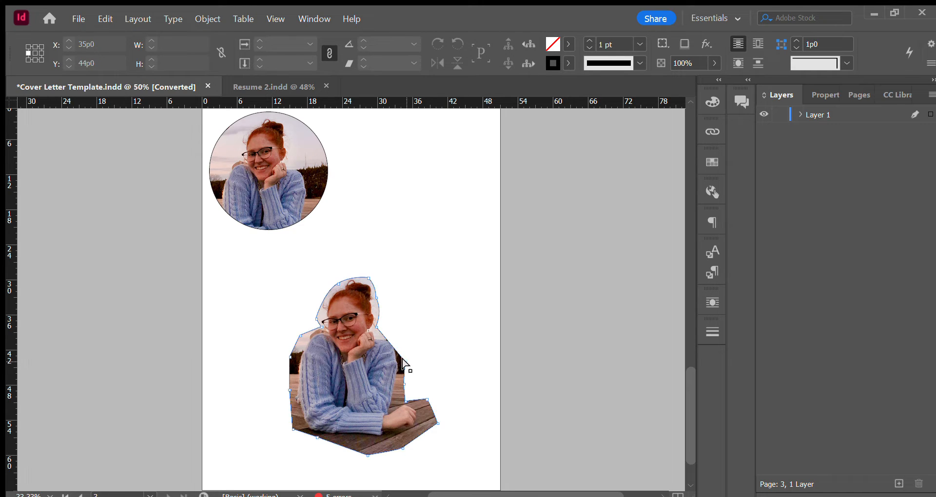
pyautogui.click(403, 365)
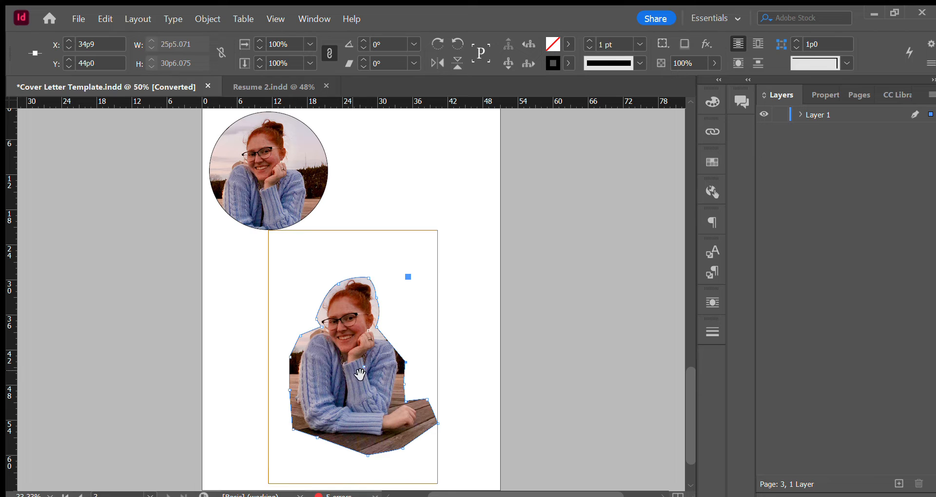
pyautogui.moveTo(360, 364); pyautogui.dragTo(341, 366)
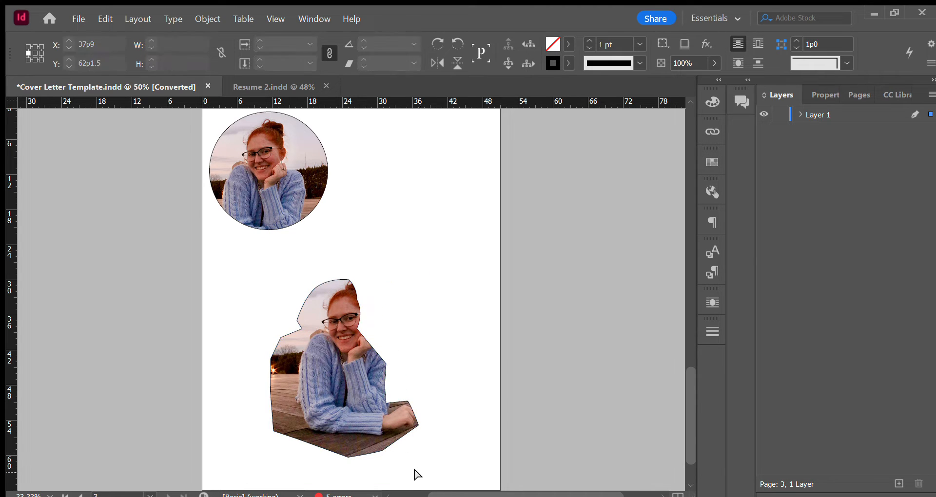
pyautogui.hotkey('ctrl', 'z')
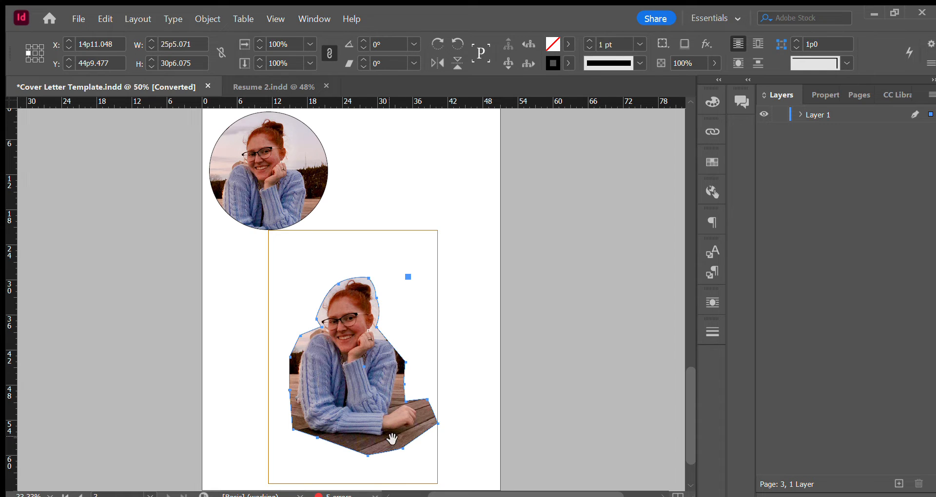
# Try to reposition the photo inside the closed Pen outline, and undo the move.
pyautogui.click(14, 123)
pyautogui.moveTo(322, 270); pyautogui.dragTo(334, 277)
pyautogui.moveTo(374, 372); pyautogui.dragTo(244, 317)
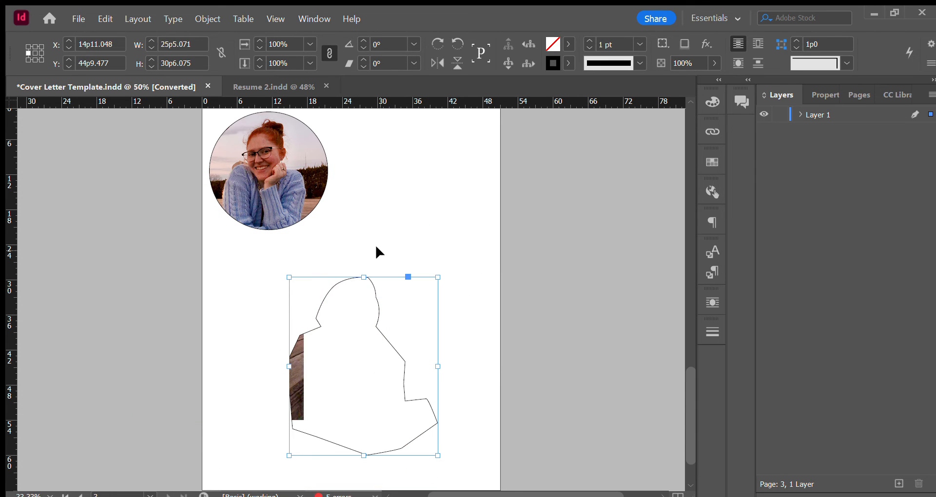
pyautogui.hotkey('ctrl', 'z')
# Move the Pen-outlined portrait below the circular photo so that it partly extends past the page's left edge.
pyautogui.click(406, 210)
pyautogui.moveTo(362, 229); pyautogui.dragTo(362, 454)
pyautogui.moveTo(363, 296); pyautogui.dragTo(209, 261)
pyautogui.click(320, 283)
pyautogui.scroll(3, 390, 371)
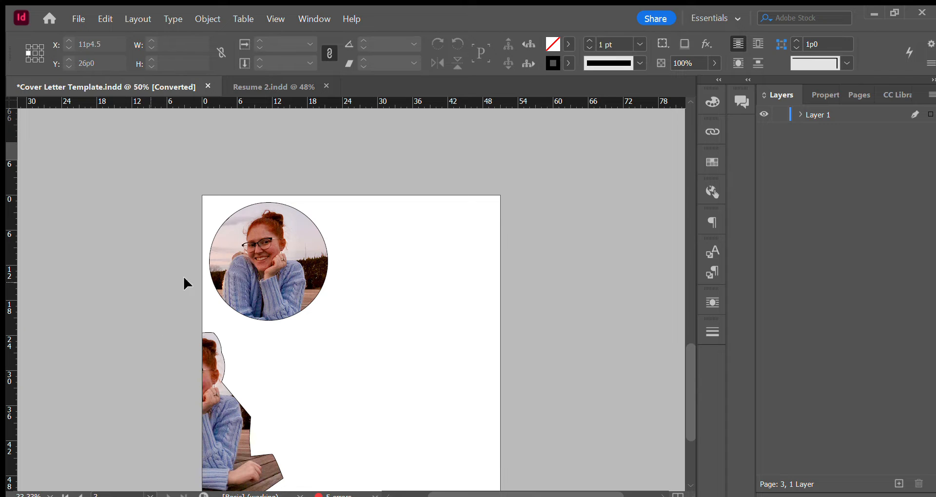
pyautogui.scroll(-3, 379, 280)
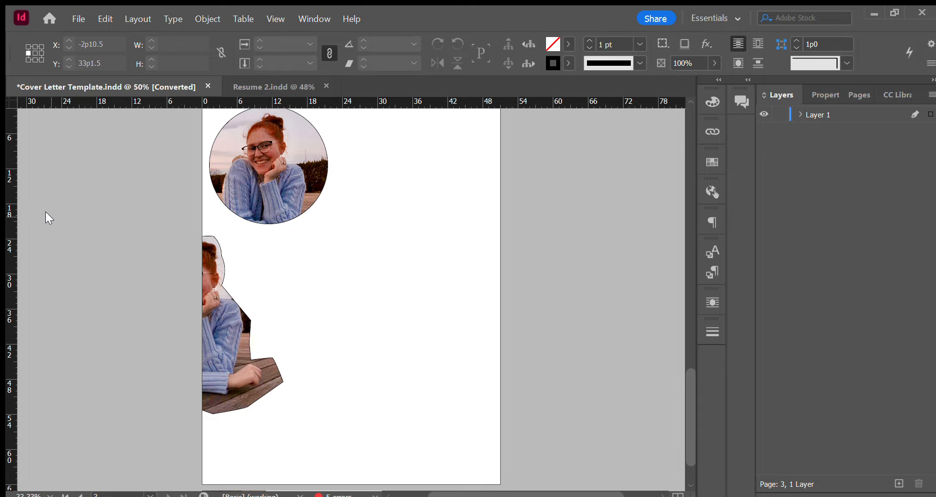
# Draw a rectangle about 21p0 wide and 9p3 high in the middle of the page, and swap its stroke and fill to solid black.
pyautogui.moveTo(292, 253)
pyautogui.mouseDown()
pyautogui.moveTo(378, 278)
pyautogui.moveTo(413, 305)
pyautogui.mouseUp()
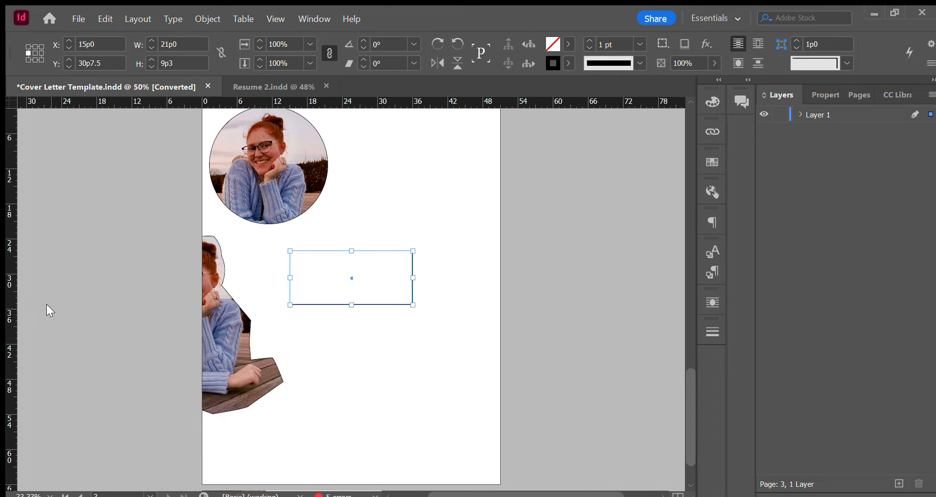
pyautogui.hotkey('shift', 'x')
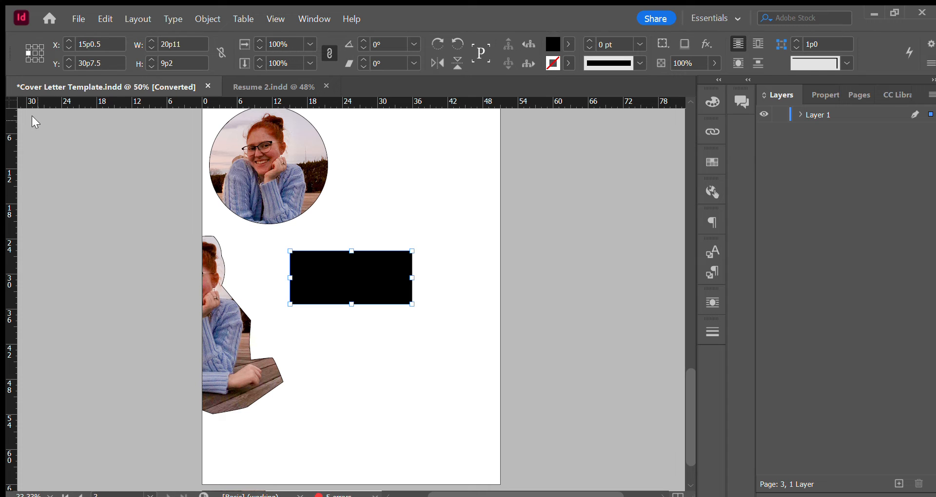
# Shift only the black rectangle's lower-right corner point inward to give that side a slanted edge.
pyautogui.click(45, 120)
pyautogui.click(421, 305)
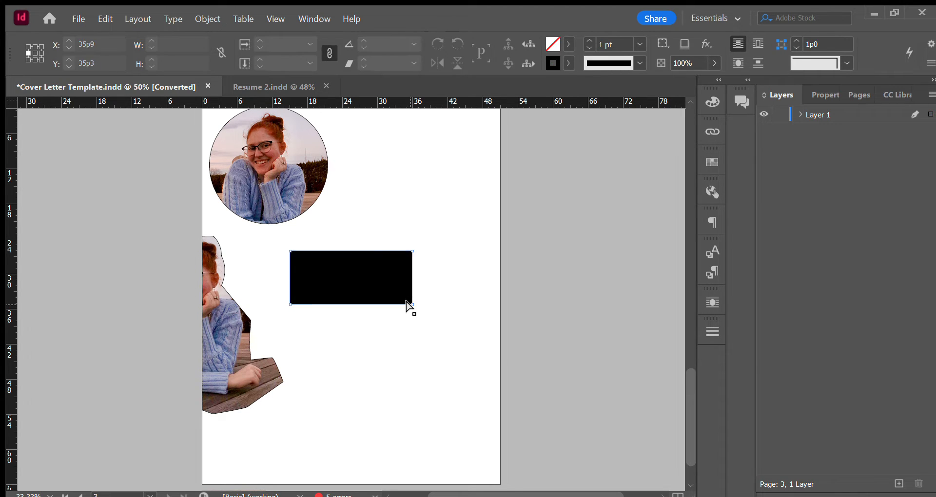
pyautogui.click(412, 304)
pyautogui.moveTo(413, 305); pyautogui.dragTo(364, 304)
pyautogui.click(431, 274)
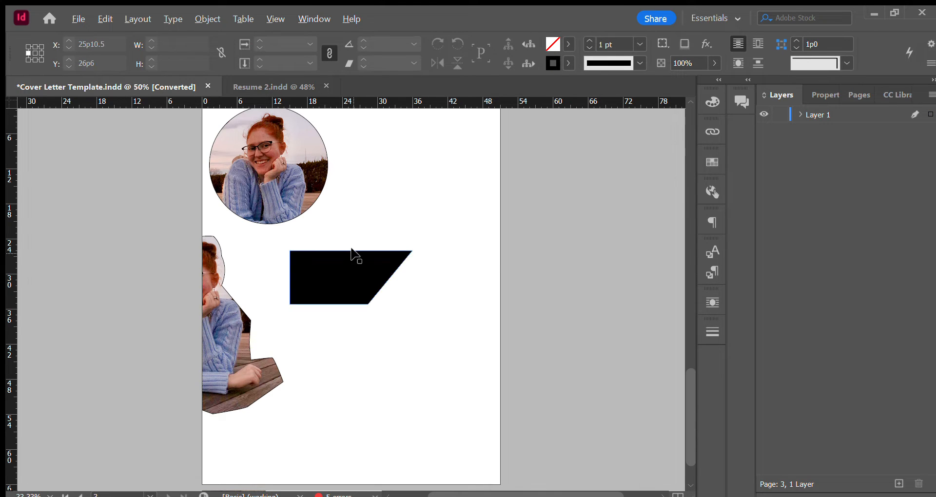
# Duplicate the slanted black shape below the original and fill the copy with white placeholder text.
pyautogui.moveTo(357, 267); pyautogui.dragTo(368, 354)
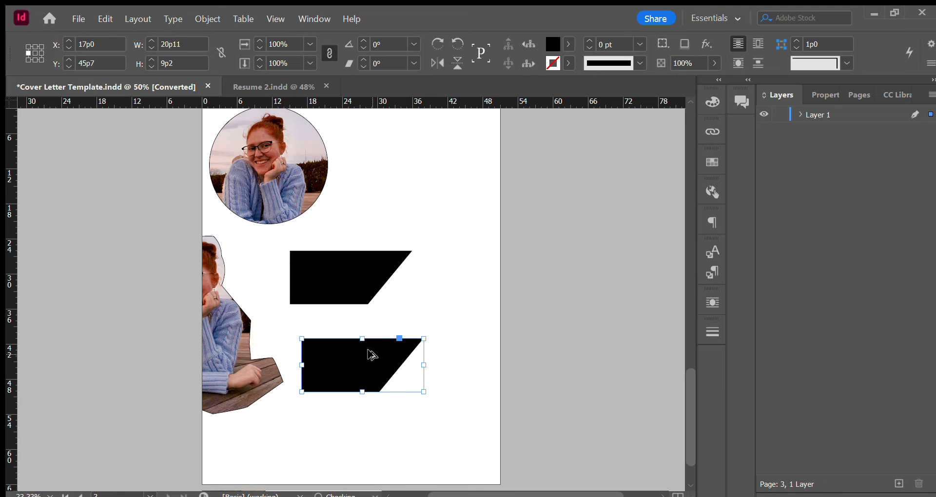
pyautogui.click(450, 288)
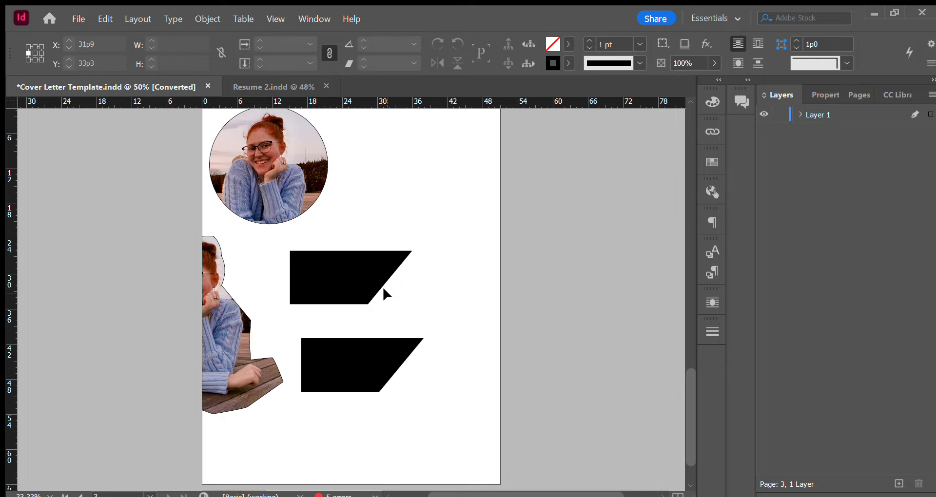
pyautogui.click(359, 349)
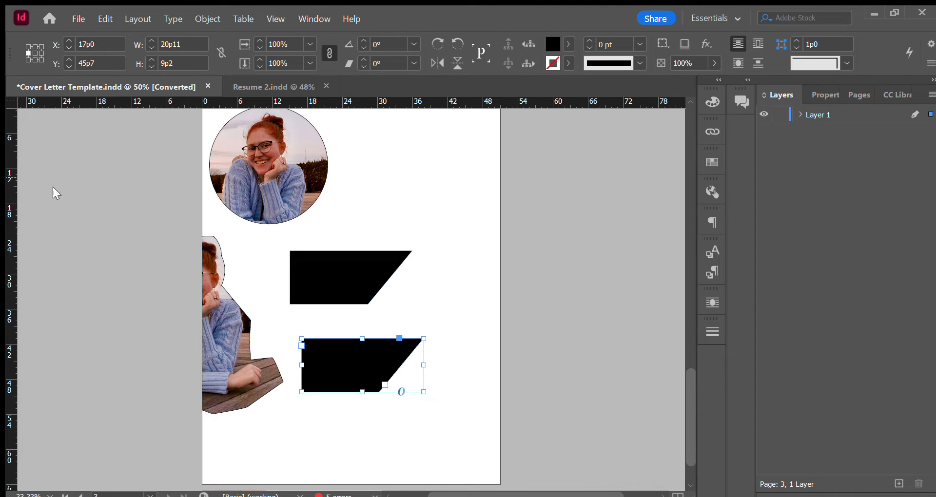
pyautogui.press('t')
pyautogui.click(321, 361)
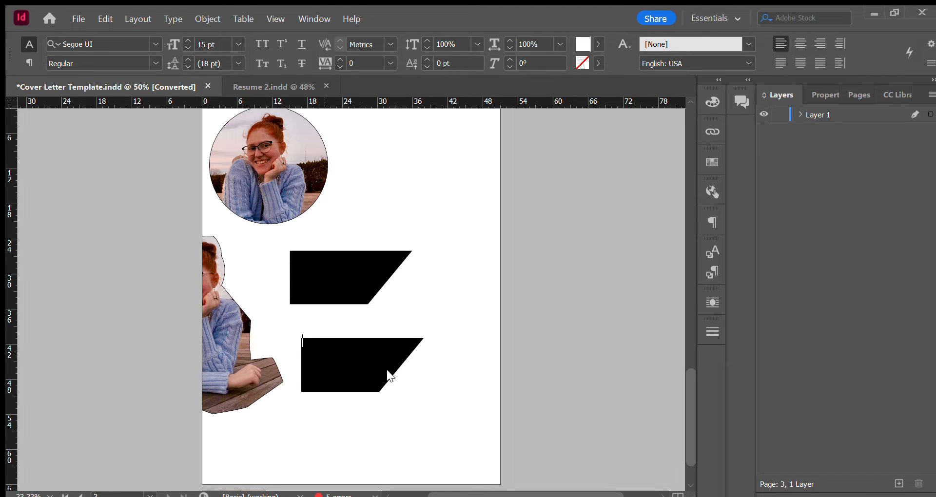
pyautogui.click(411, 366)
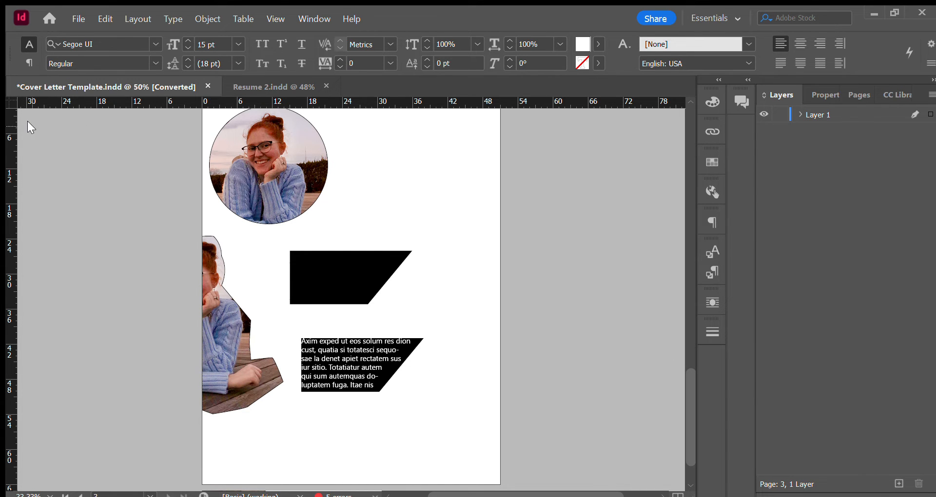
pyautogui.press('Escape')
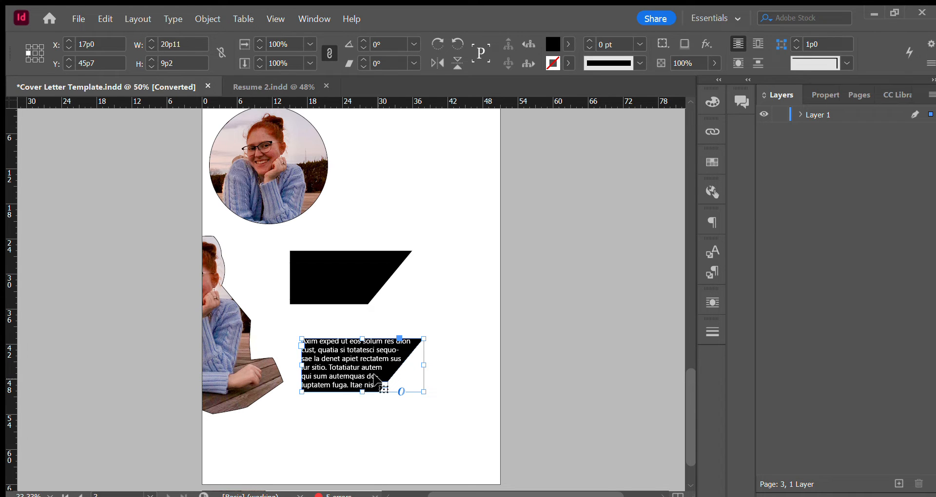
# Append "vgyvgvyvyuvuyvy" to the end of the placeholder text in the lower slanted shape.
pyautogui.doubleClick(375, 385)
pyautogui.write('-')
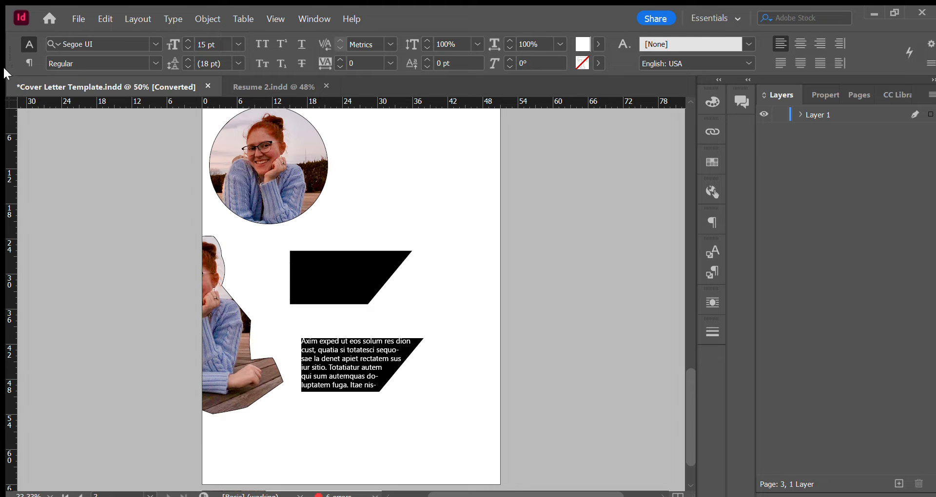
pyautogui.press('Escape')
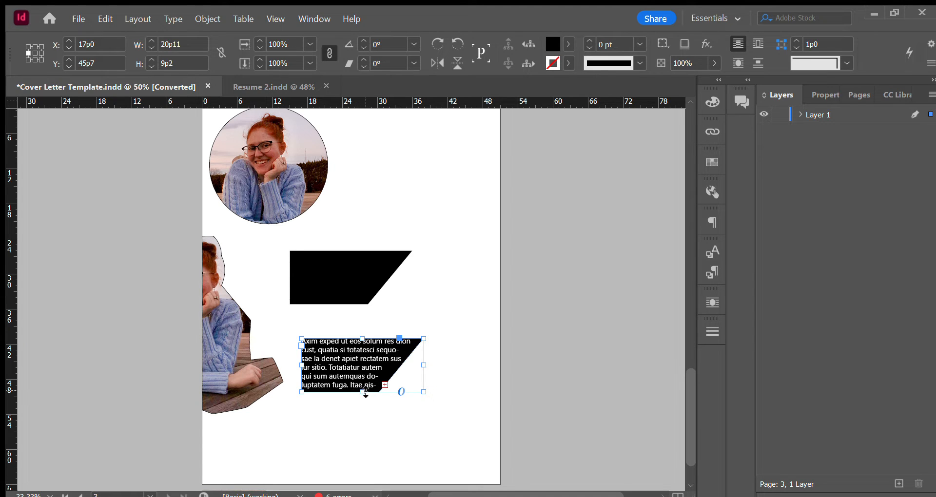
# Try making the slanted text frame taller and then enlarging it from its upper-right corner, undoing both resizes.
pyautogui.moveTo(363, 392); pyautogui.dragTo(349, 445)
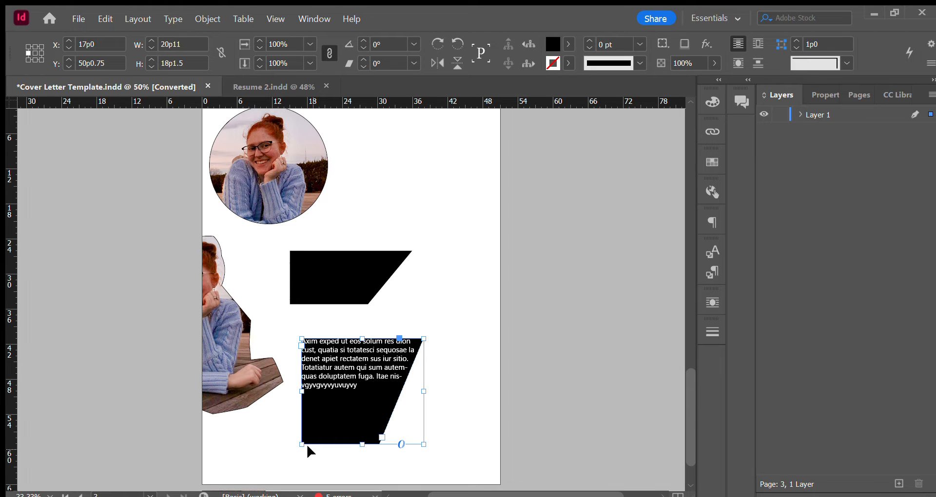
pyautogui.hotkey('ctrl', 'z')
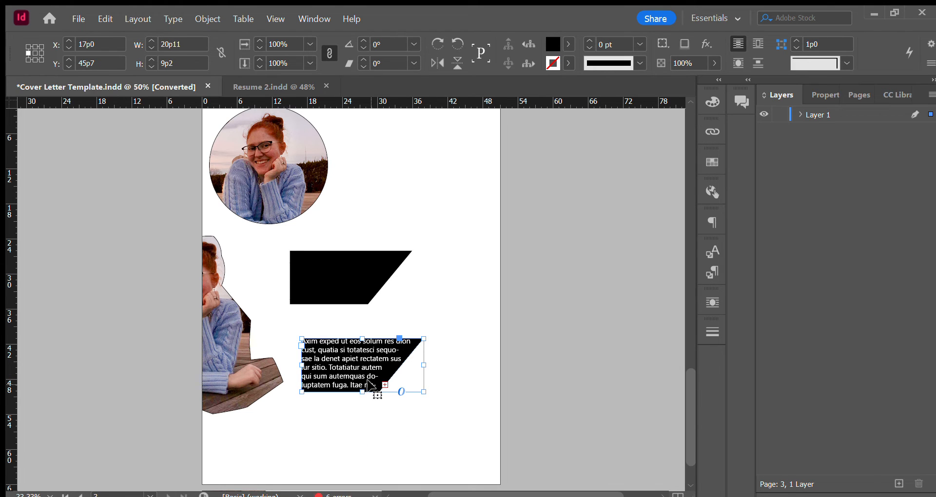
pyautogui.doubleClick(374, 376)
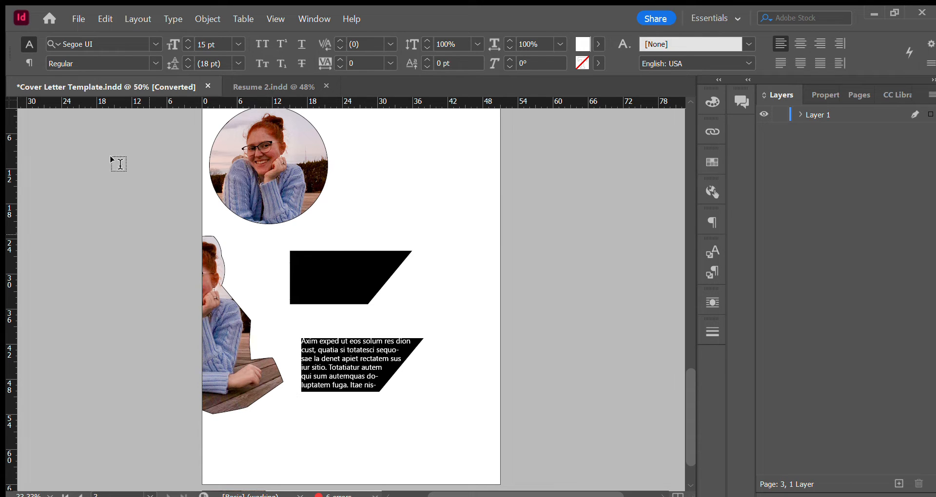
pyautogui.press('Escape')
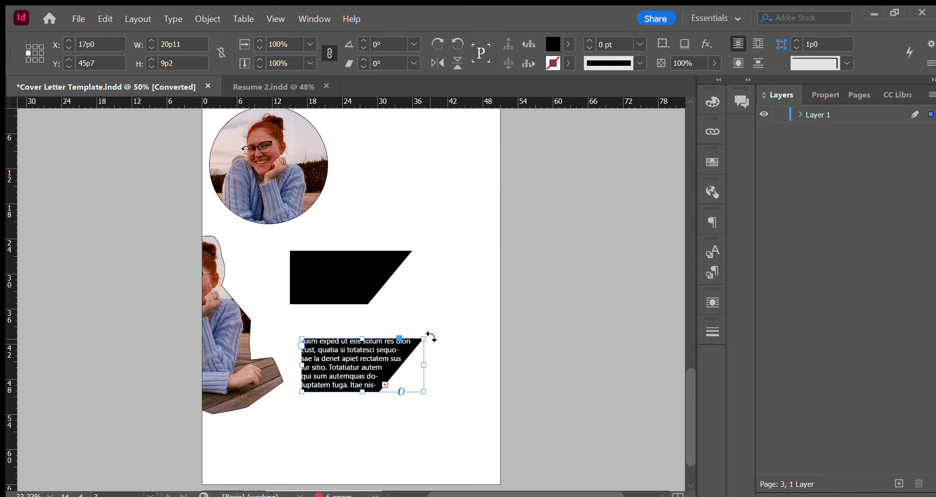
pyautogui.moveTo(424, 338); pyautogui.dragTo(596, 294)
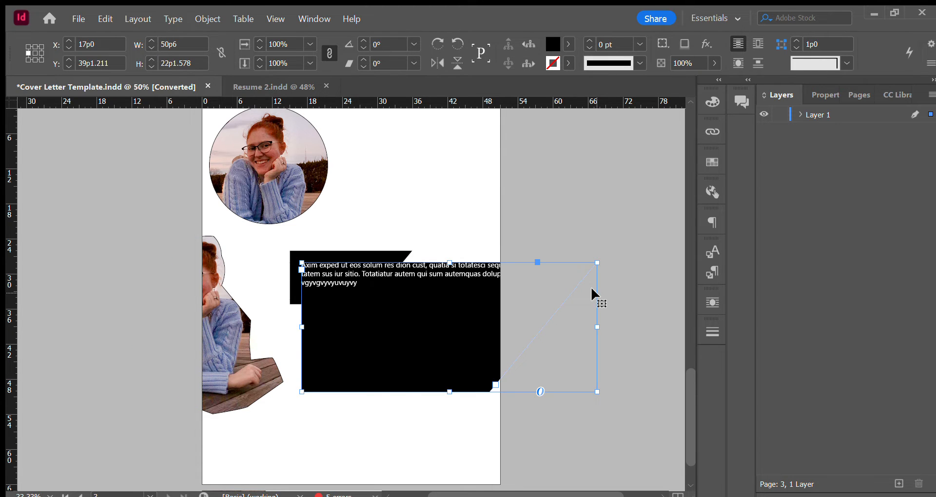
pyautogui.hotkey('ctrl', 'z')
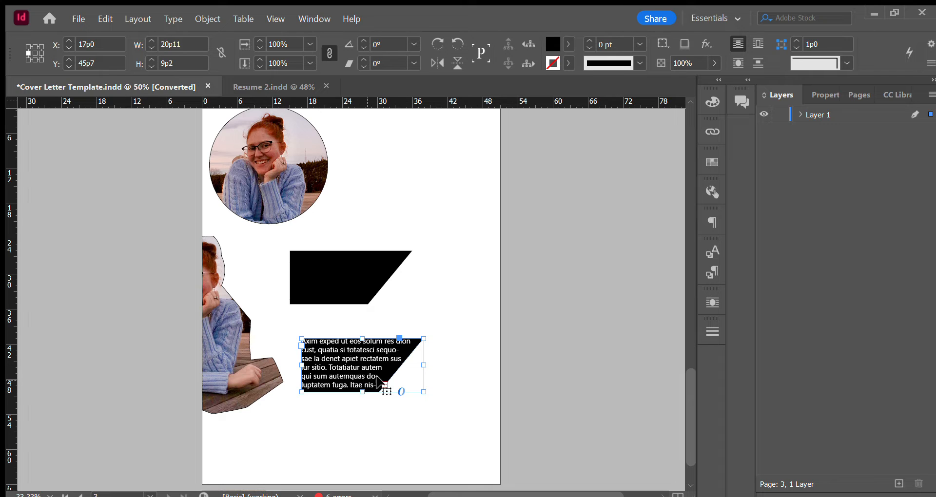
# Select all the placeholder text in the slanted frame and turn off its hyphenation.
pyautogui.moveTo(369, 375); pyautogui.dragTo(367, 378)
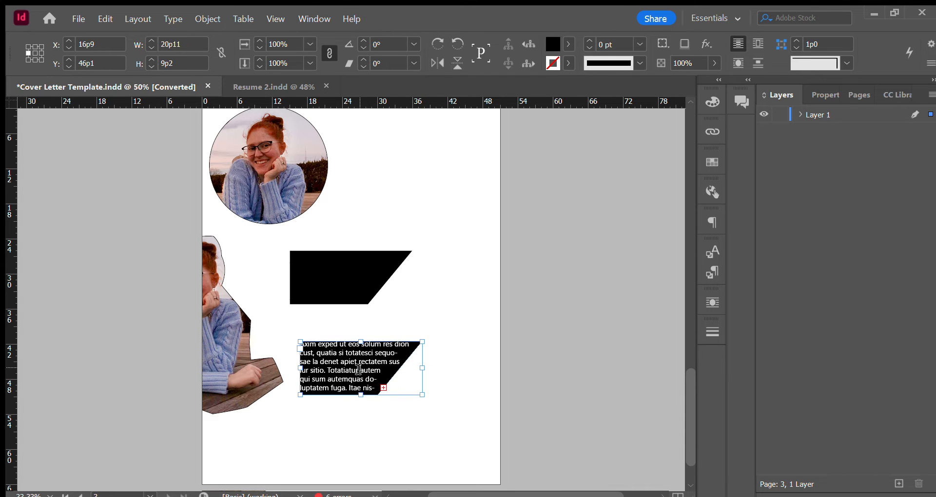
pyautogui.doubleClick(362, 370)
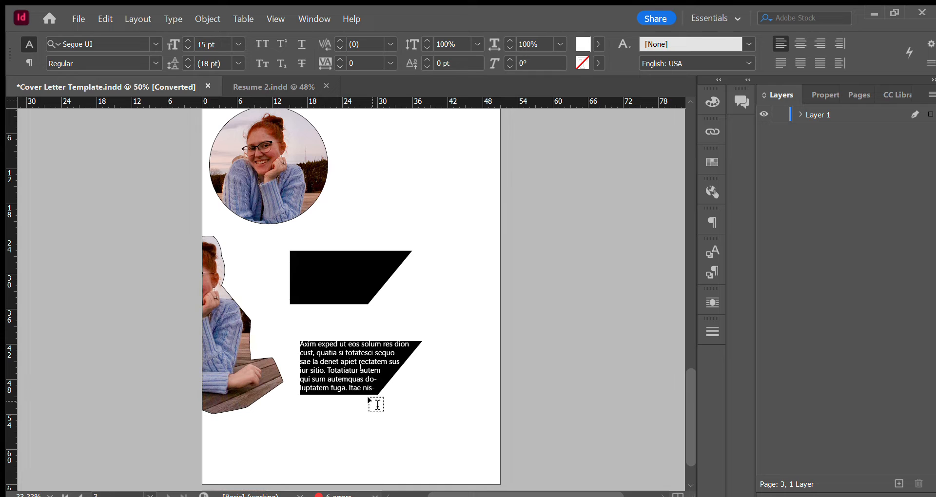
pyautogui.press('Escape')
pyautogui.hotkey('ctrl', 'a')
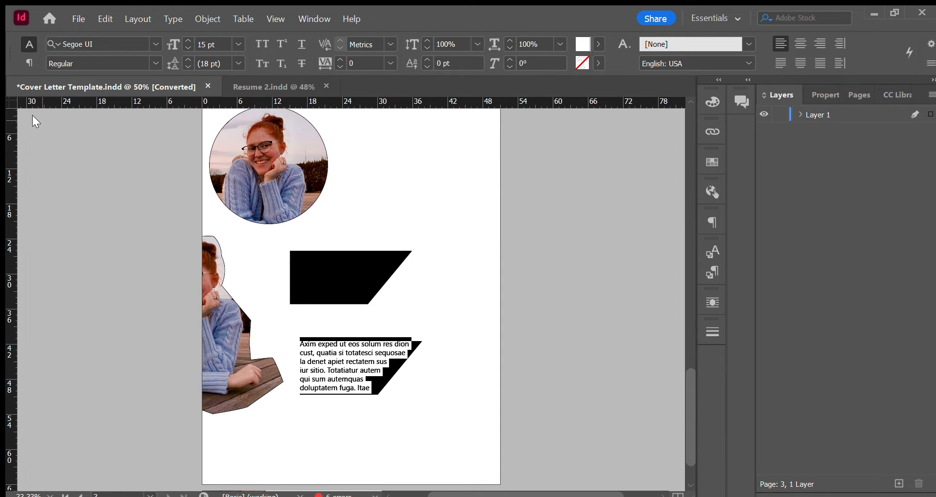
pyautogui.press('Escape')
pyautogui.click(371, 437)
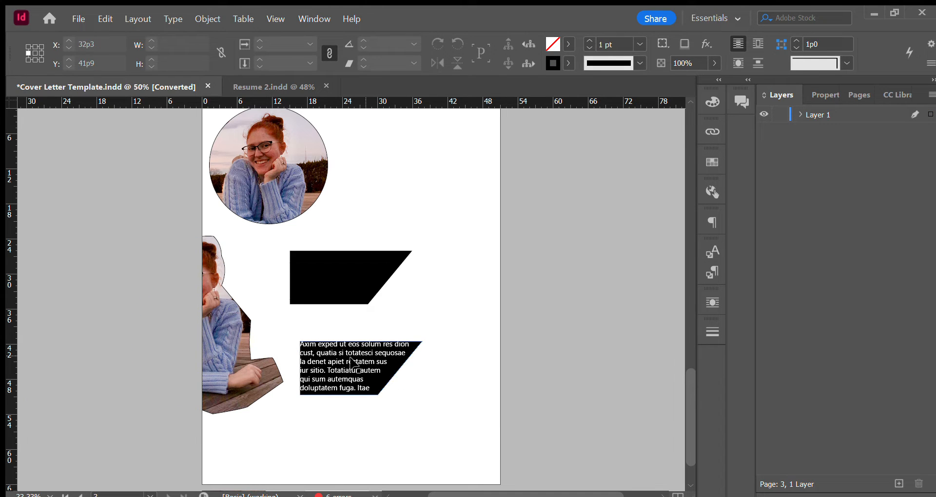
# Move the slanted text frame up so it sits exactly on top of the plain slanted black shape.
pyautogui.click(328, 367)
pyautogui.moveTo(327, 367); pyautogui.dragTo(319, 277)
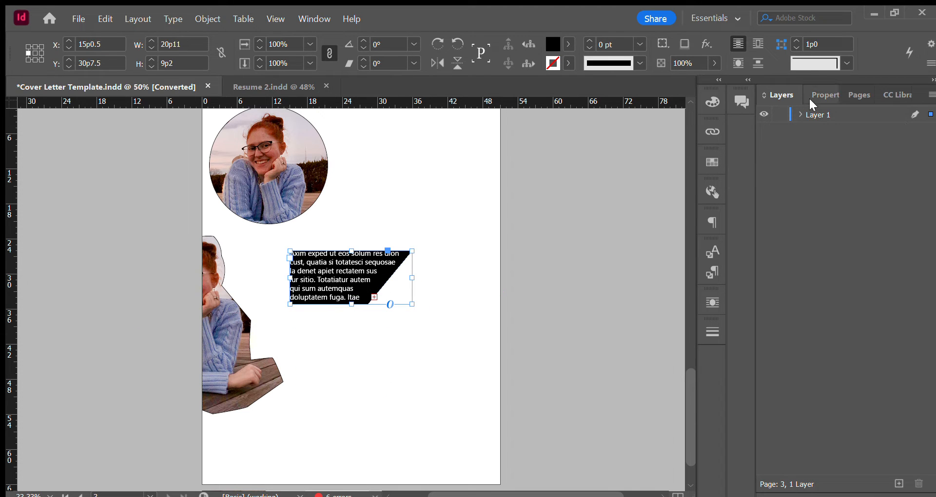
# Expand Layer 1, select the polygon behind the text frame, and enlarge it to about 23p10 by 10p5.5.
pyautogui.click(799, 114)
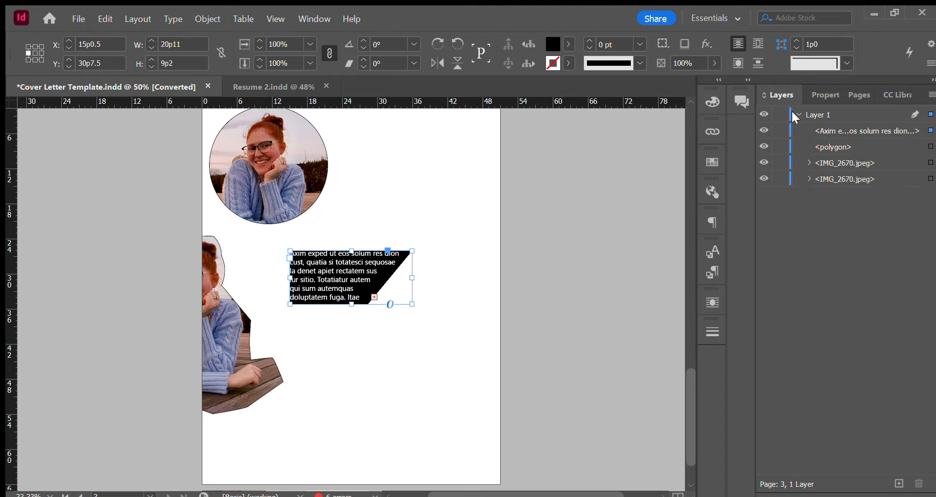
pyautogui.click(931, 147)
pyautogui.moveTo(413, 251); pyautogui.dragTo(433, 241)
# Nudge the enlarged polygon left and down to X 13p9.5, Y 30p2.75 so it leaves a margin around the text, and deselect it.
pyautogui.press('Left')
pyautogui.press('Left')
pyautogui.press('Left')
pyautogui.press('Left')
pyautogui.press('Left')
pyautogui.press('Left')
pyautogui.press('Left')
pyautogui.press('Left')
pyautogui.press('Left')
pyautogui.press('Left')
pyautogui.press('Left')
pyautogui.press('Left')
pyautogui.press('Left')
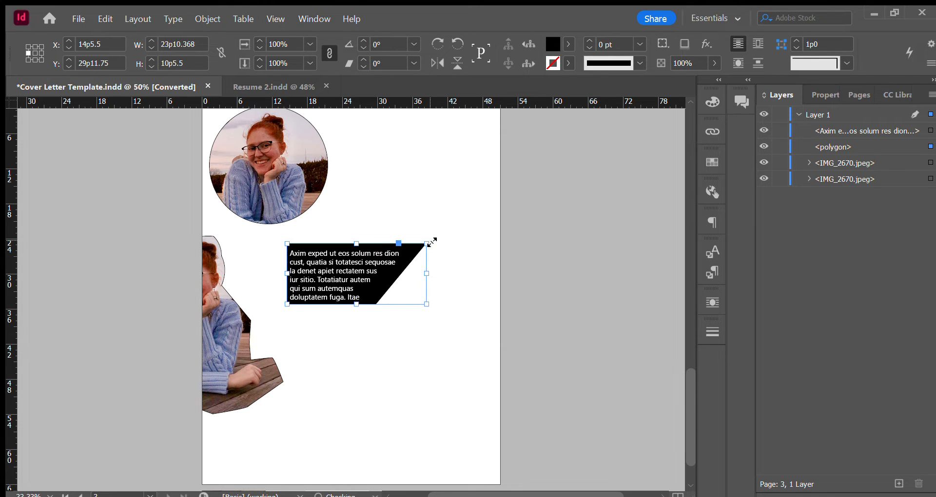
pyautogui.press('Left')
pyautogui.press('Left')
pyautogui.press('Down')
pyautogui.press('Down')
pyautogui.press('Down')
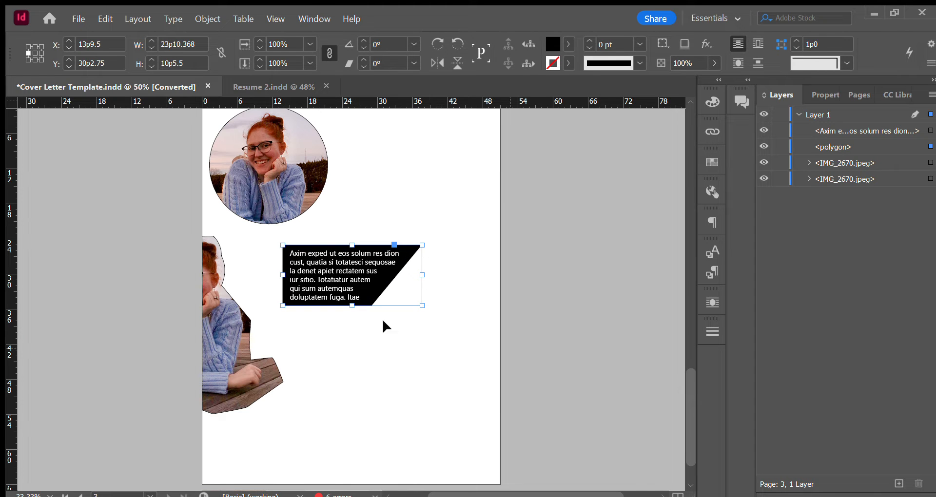
pyautogui.click(367, 196)
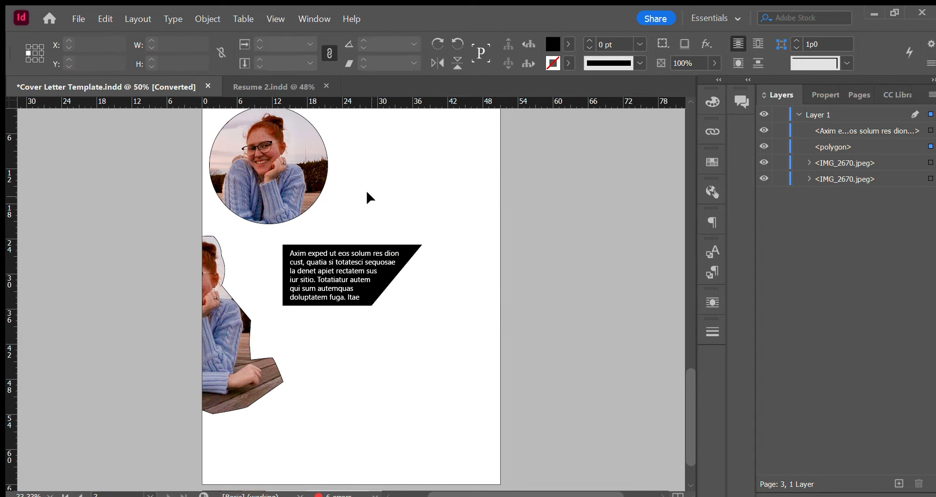
# Examine the cover letter page with its slanted text boxes, and select the circular portrait on the practice page.
pyautogui.scroll(3, 510, 243)
pyautogui.scroll(20, 508, 264)
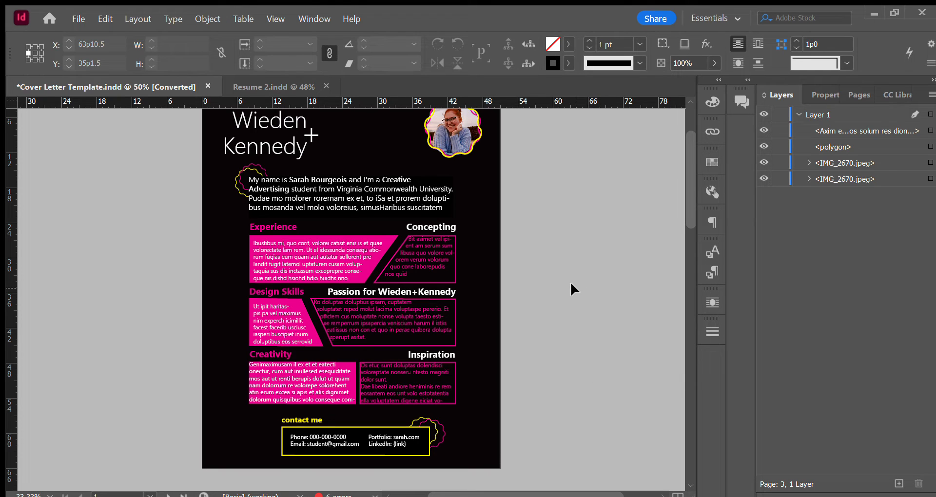
pyautogui.scroll(2, 551, 282)
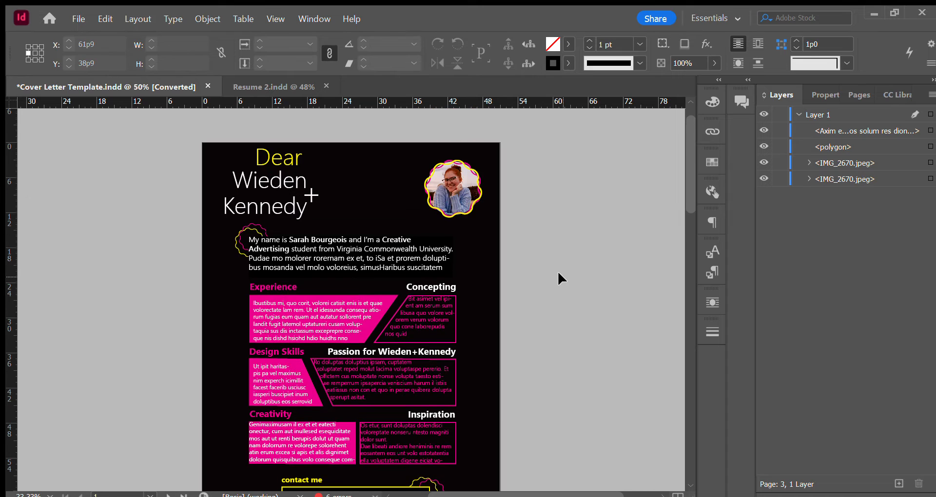
pyautogui.scroll(-10, 485, 240)
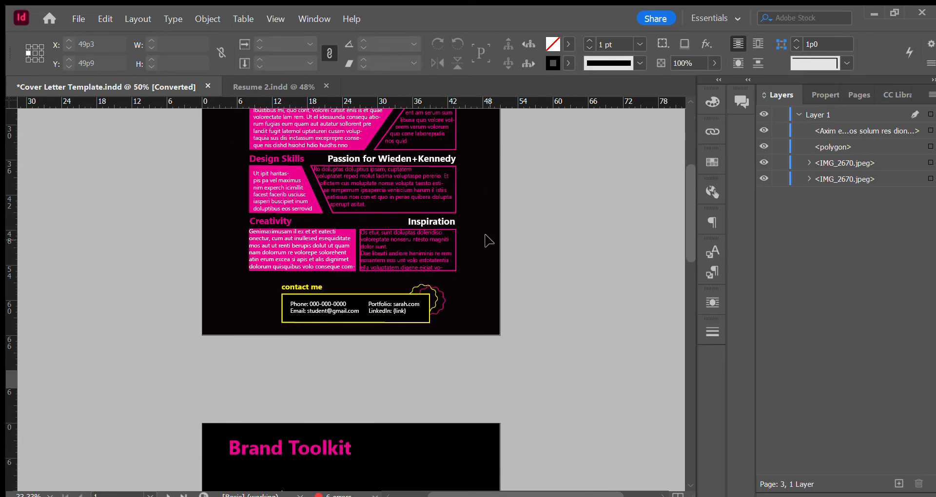
pyautogui.scroll(-10, 489, 247)
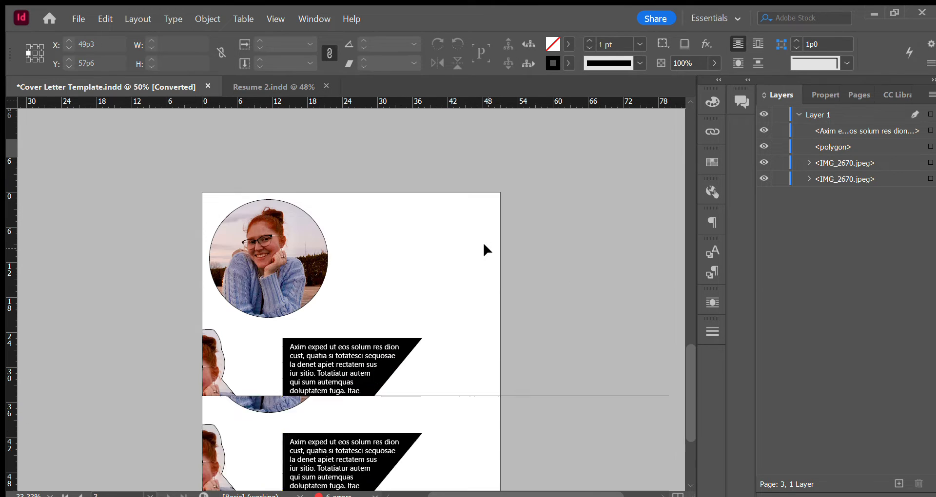
pyautogui.click(299, 229)
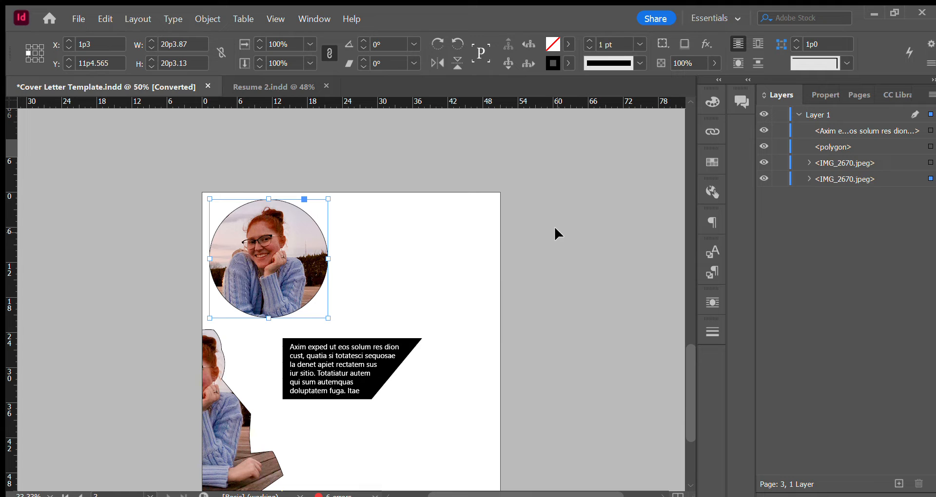
# Set the circular portrait's stroke weight to 9 pt and change its stroke type to a wavy line.
pyautogui.click(822, 94)
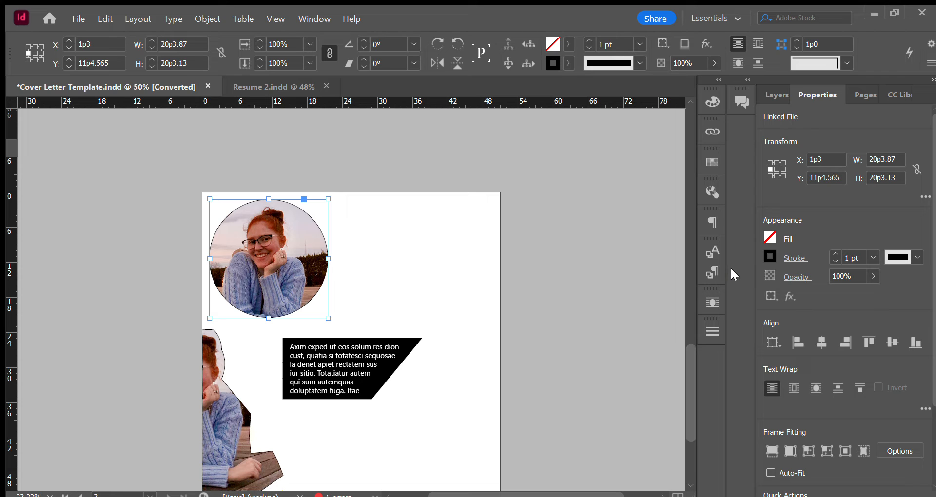
pyautogui.click(718, 132)
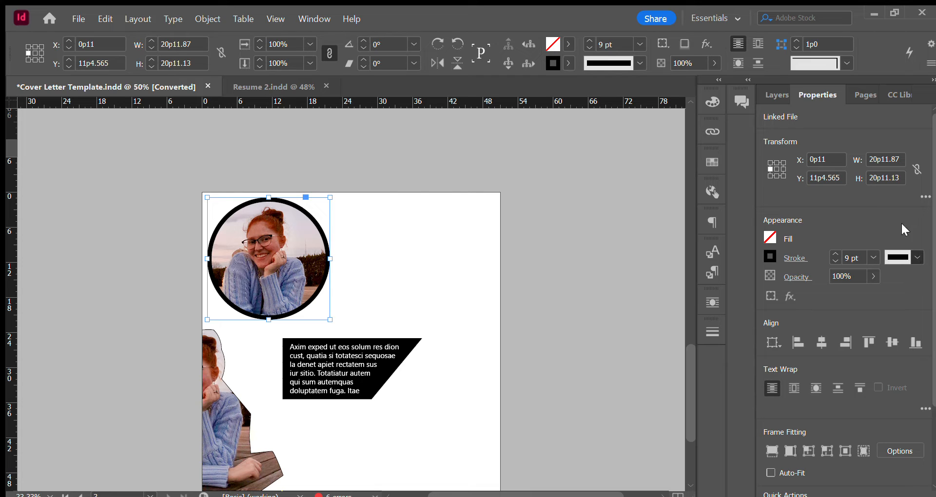
pyautogui.click(859, 207)
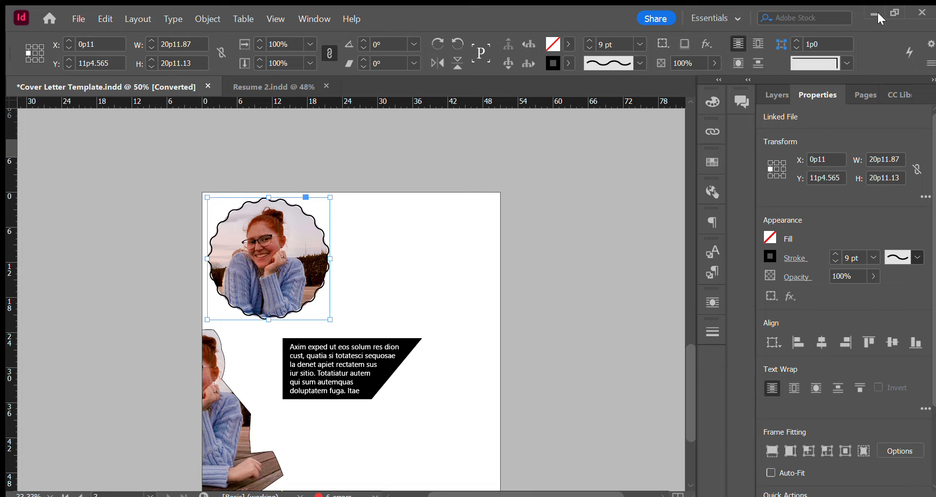
# Try two dotted stroke types around the circular portrait, return it to the wavy stroke, and deselect it.
pyautogui.click(855, 199)
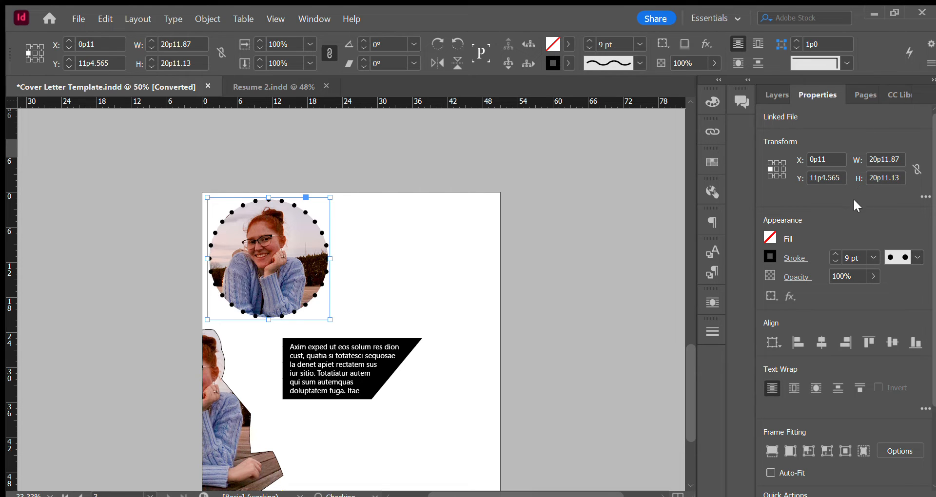
pyautogui.click(917, 258)
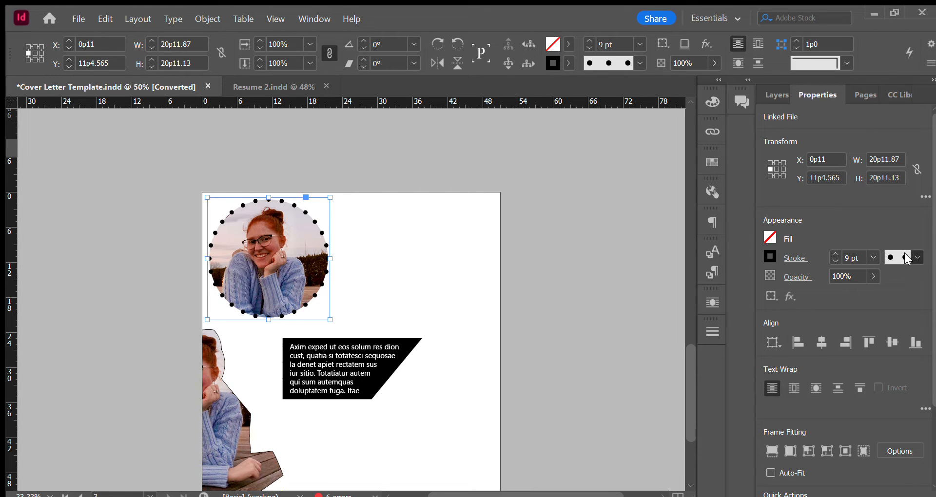
pyautogui.click(858, 217)
pyautogui.click(905, 257)
pyautogui.click(879, 231)
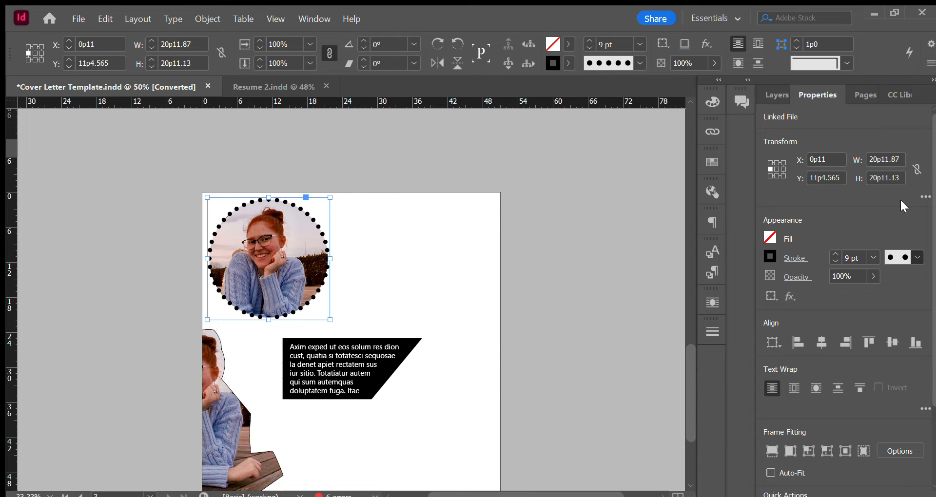
pyautogui.click(871, 178)
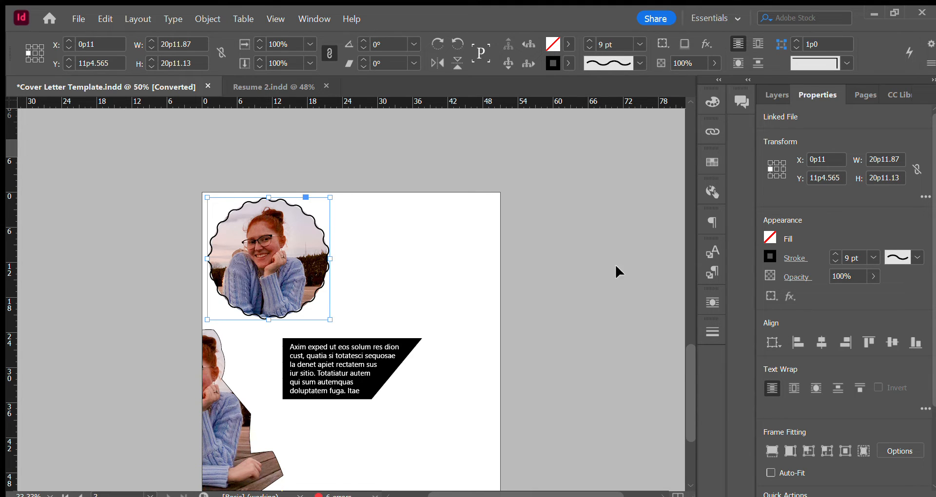
pyautogui.click(420, 234)
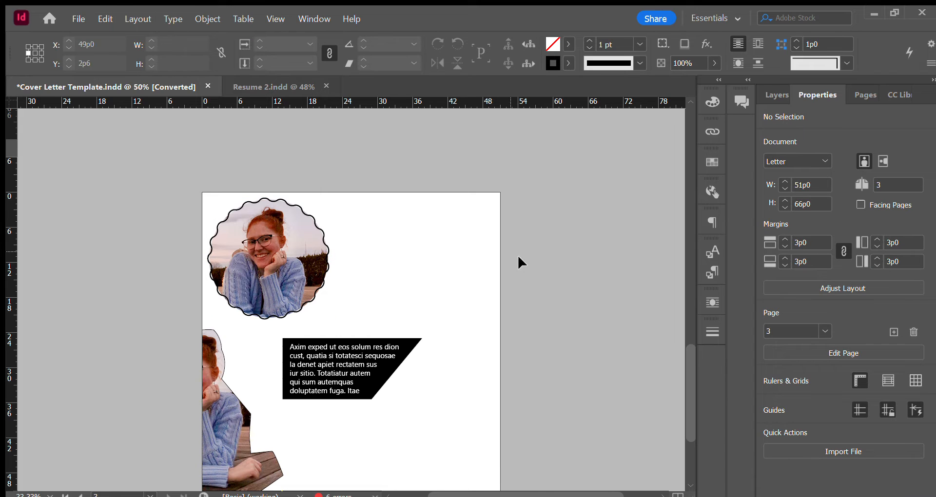
# Examine the cover letter page, the Brand Toolkit page and the practice page to compare their wavy borders and text styling.
pyautogui.scroll(-1, 482, 237)
pyautogui.scroll(7, 485, 242)
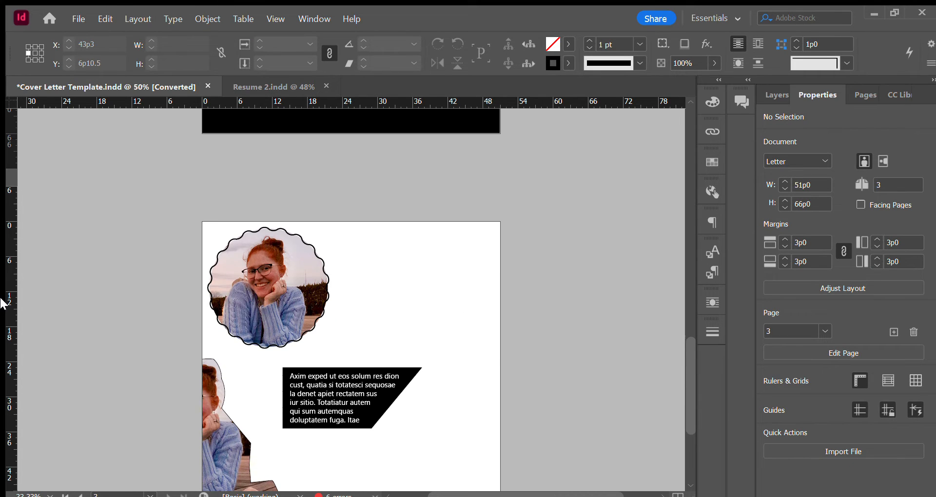
pyautogui.scroll(20, 427, 275)
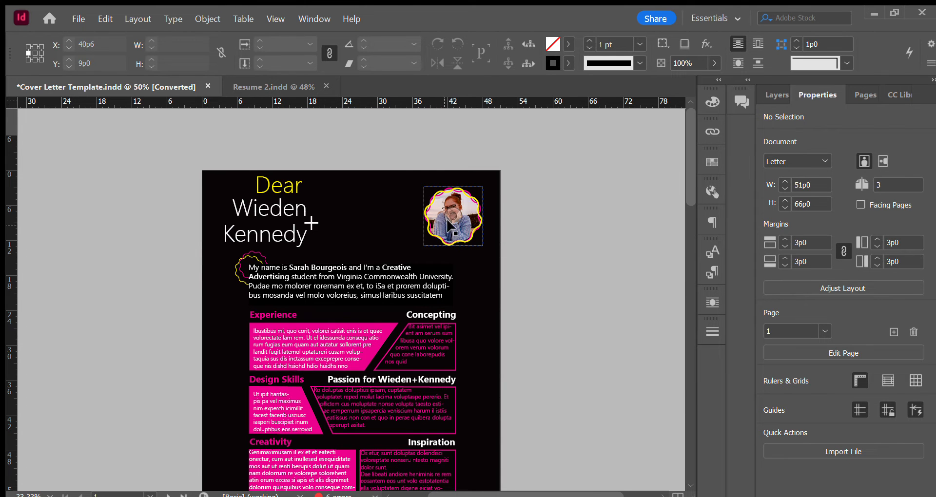
pyautogui.scroll(-17, 476, 264)
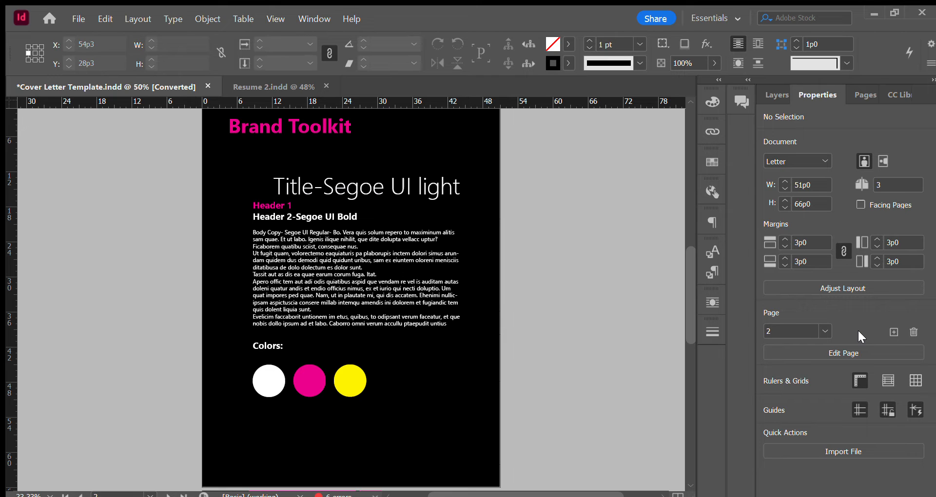
pyautogui.scroll(-8, 544, 272)
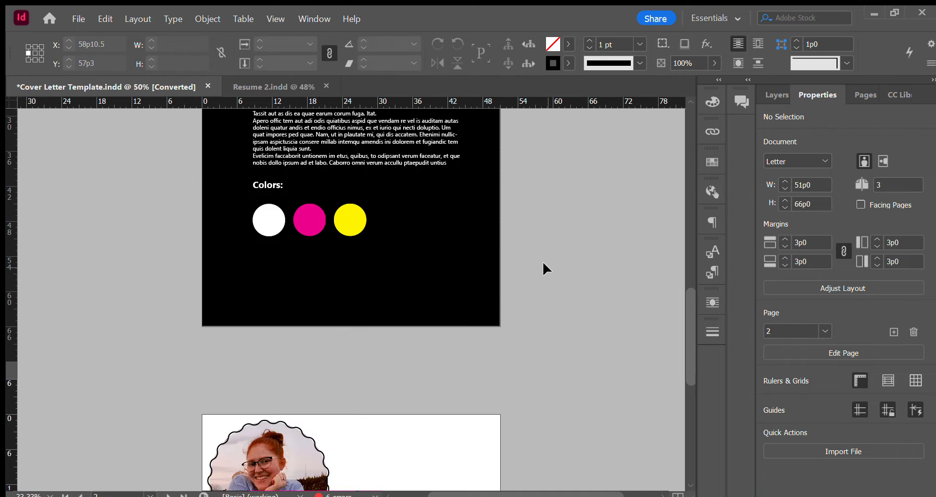
pyautogui.scroll(-6, 545, 260)
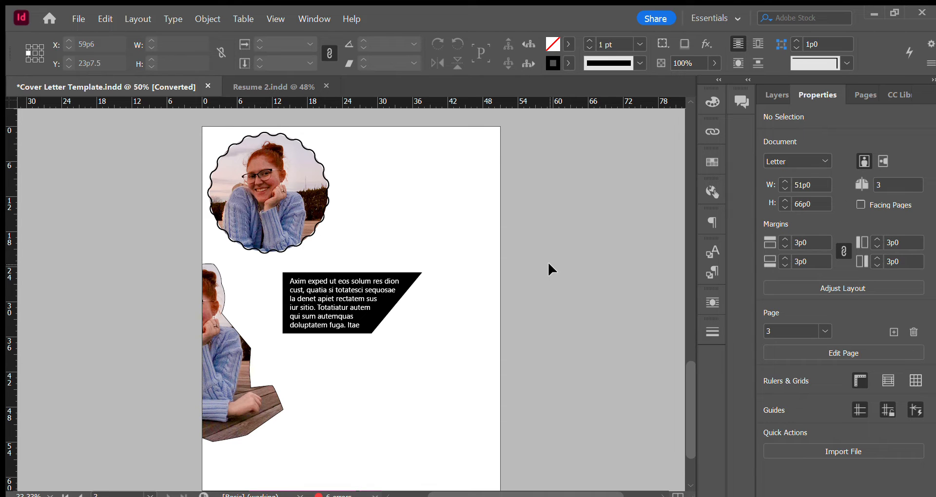
pyautogui.scroll(15, 548, 262)
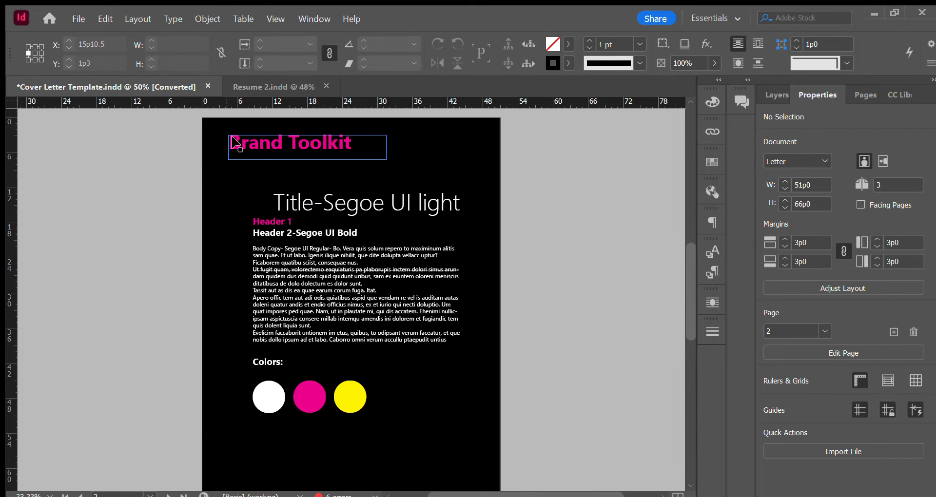
# Try the headers paragraph style on the Title-Segoe UI light frame of the Brand Toolkit page and undo the style changes.
pyautogui.click(388, 200)
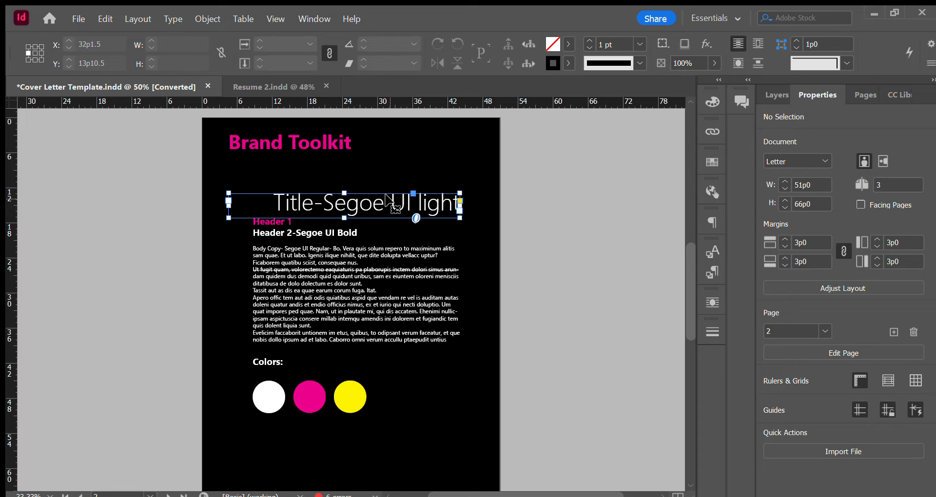
pyautogui.click(711, 271)
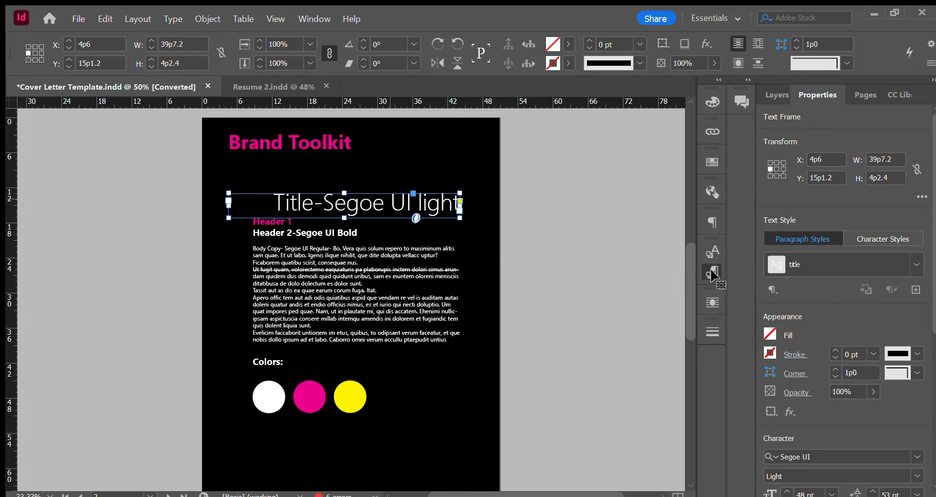
pyautogui.click(532, 248)
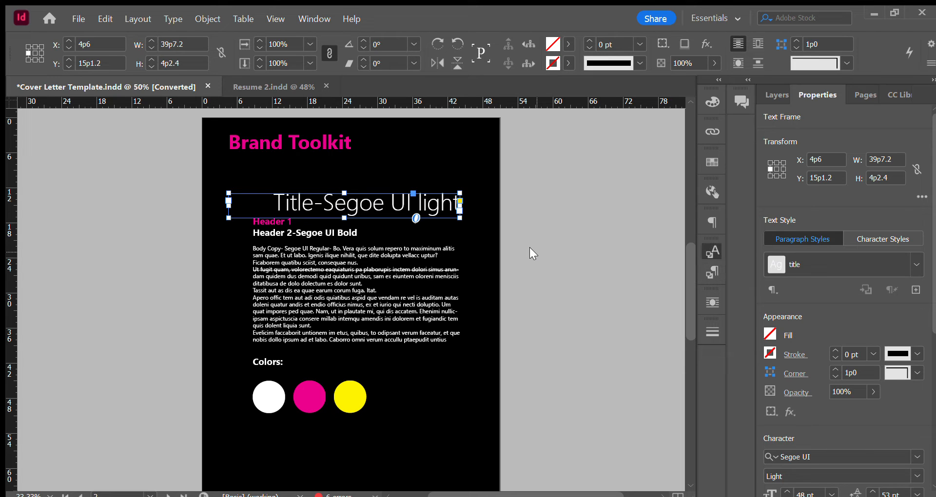
pyautogui.click(616, 239)
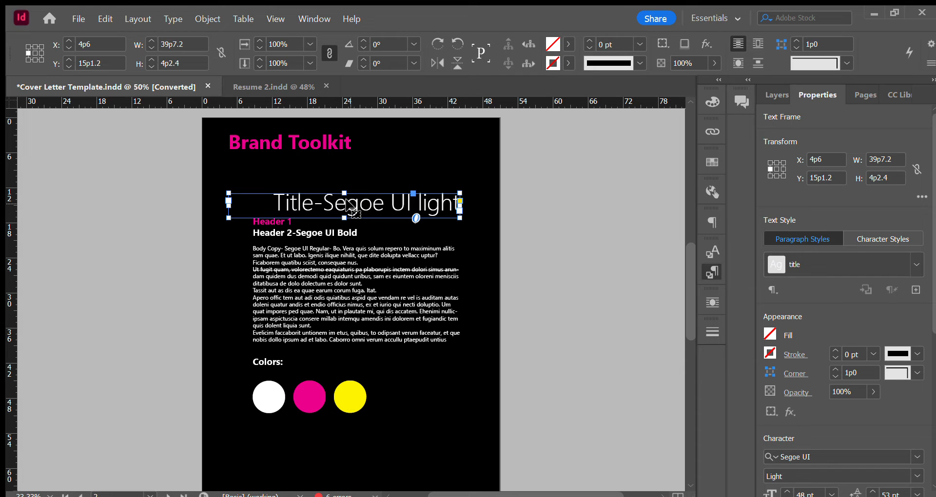
pyautogui.scroll(3, 477, 231)
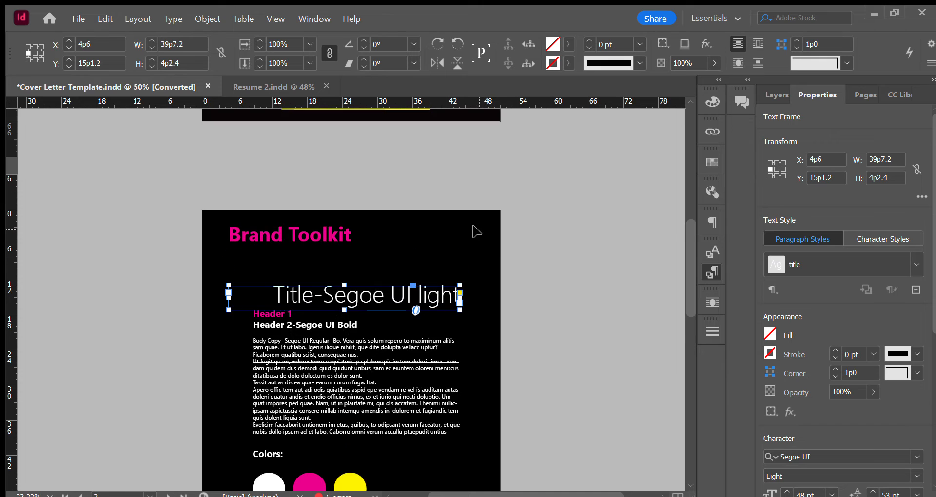
pyautogui.scroll(-3, 480, 201)
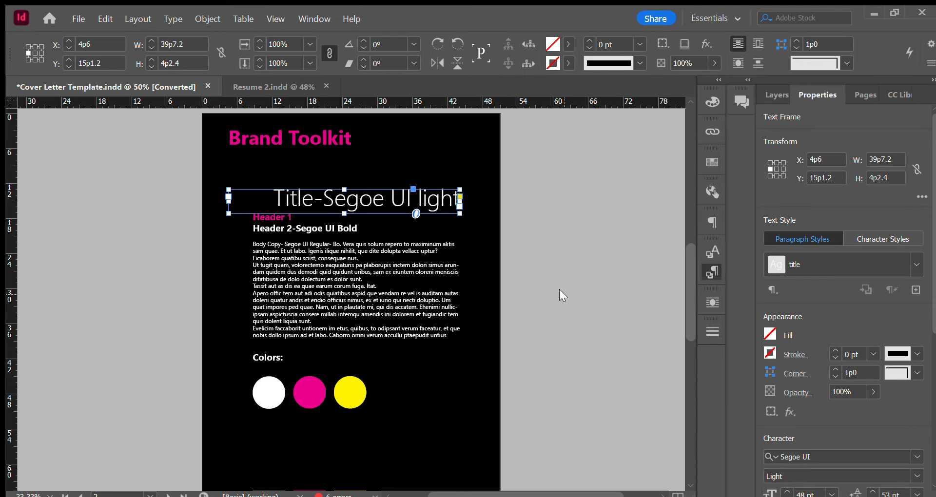
pyautogui.hotkey('ctrl', 'z')
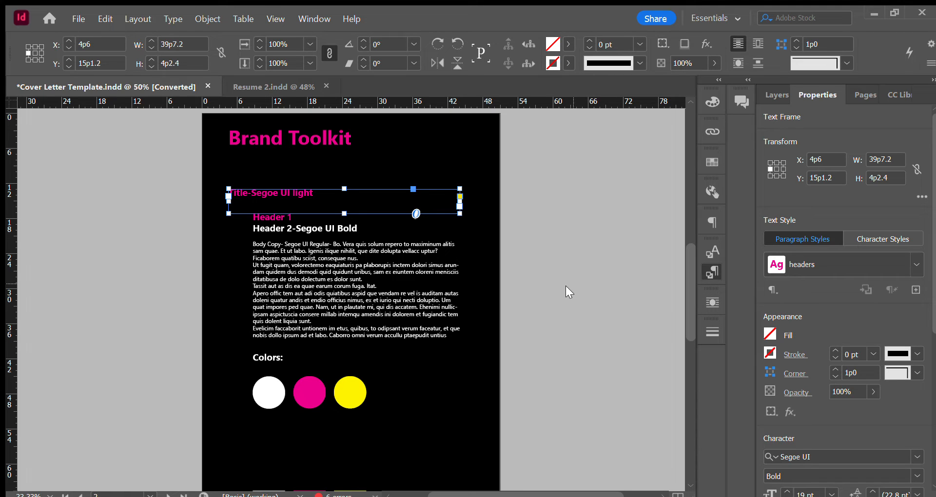
pyautogui.hotkey('ctrl', 'z')
# Create a text frame about 26p1 by 10p10.5 below the slanted black box on the practice page and fill it with placeholder text.
pyautogui.scroll(-3, 561, 259)
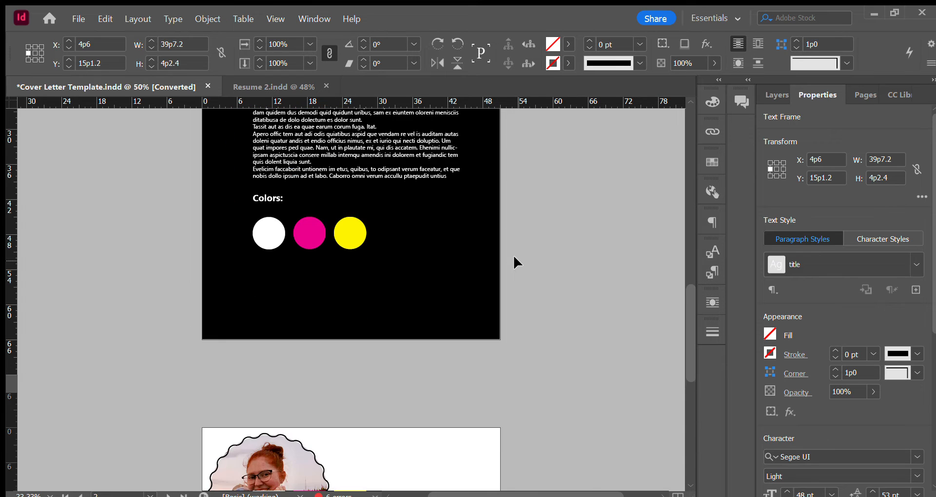
pyautogui.scroll(-6, 514, 257)
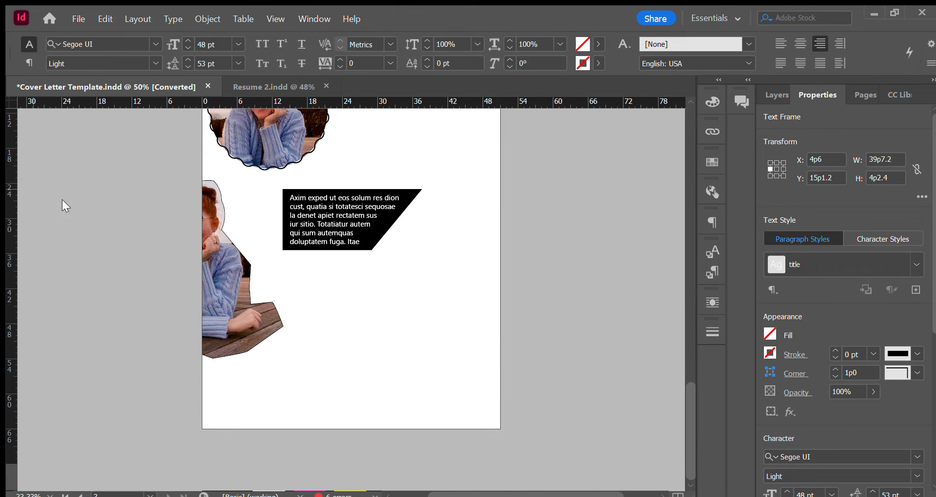
pyautogui.click(351, 311)
pyautogui.moveTo(330, 296); pyautogui.dragTo(482, 362)
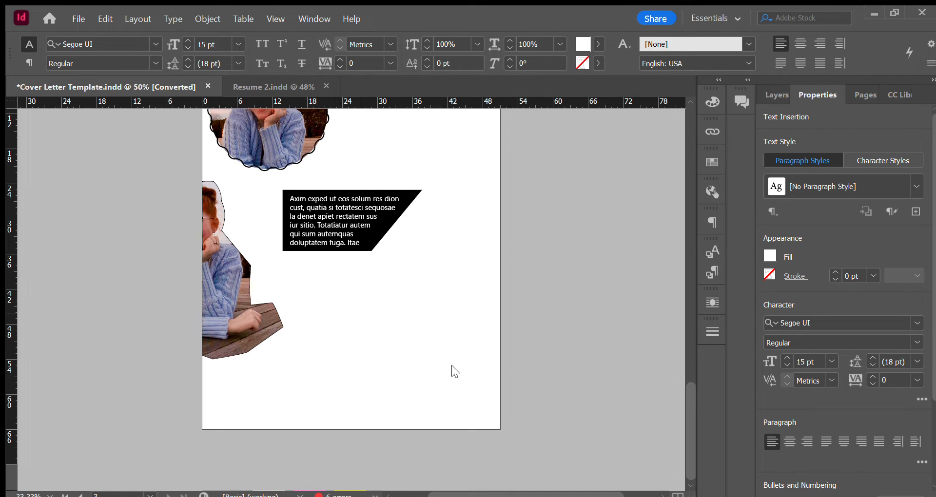
# Color all the placeholder text in the new frame dark blue and deselect the frame.
pyautogui.hotkey('ctrl', 'a')
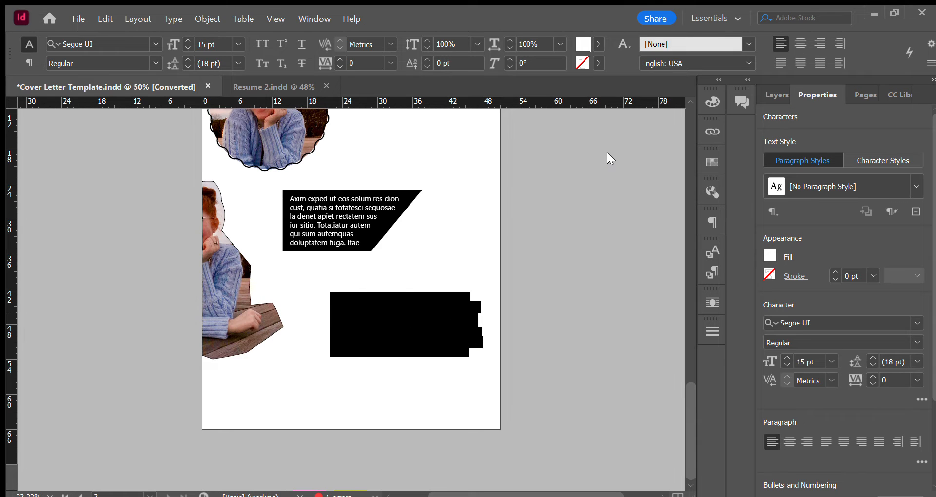
pyautogui.press('Escape')
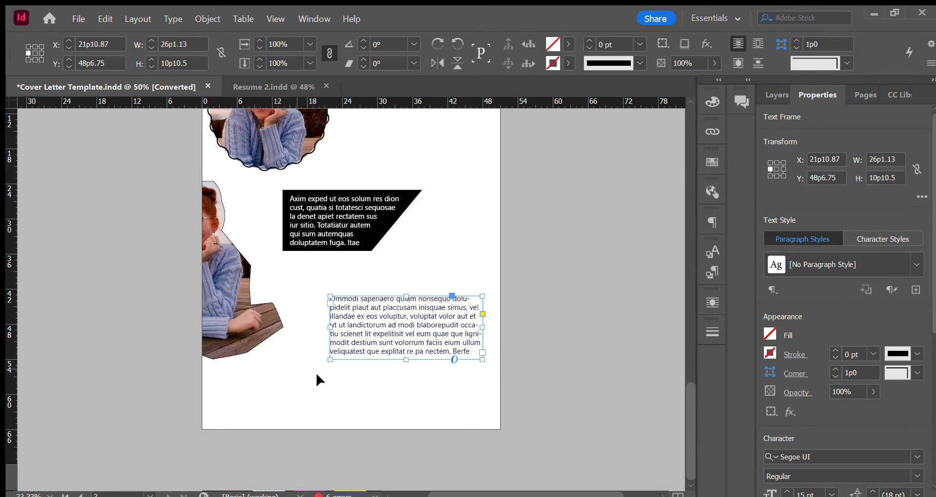
pyautogui.click(315, 370)
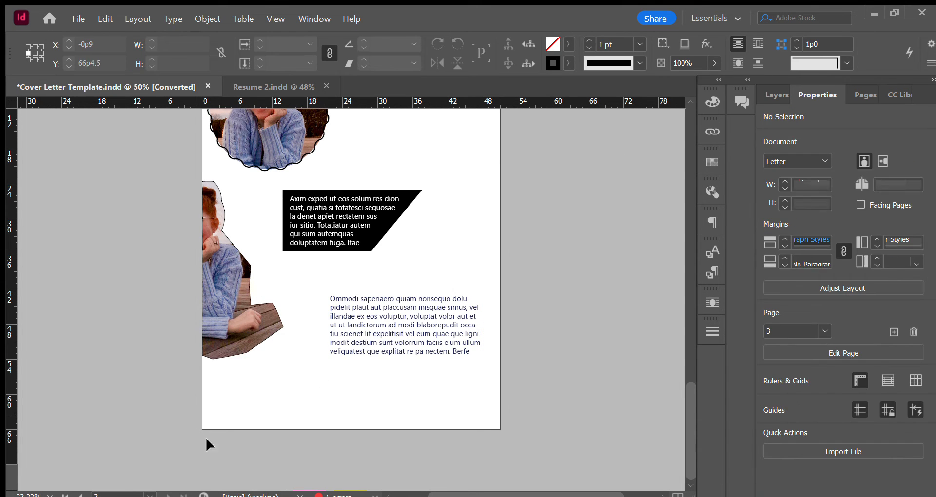
# Change the font of all the dark blue placeholder text to Banco.
pyautogui.click(438, 342)
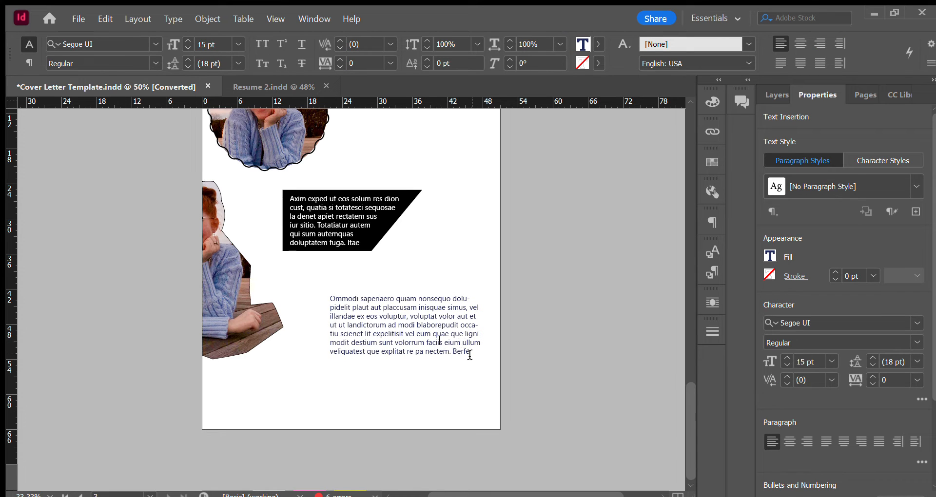
pyautogui.press('ctrl')
pyautogui.hotkey('ctrl', 'a')
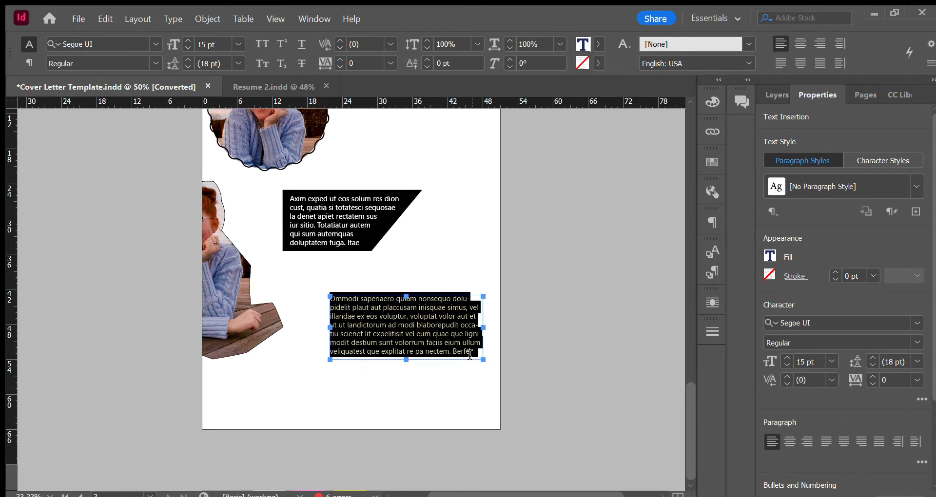
pyautogui.click(155, 45)
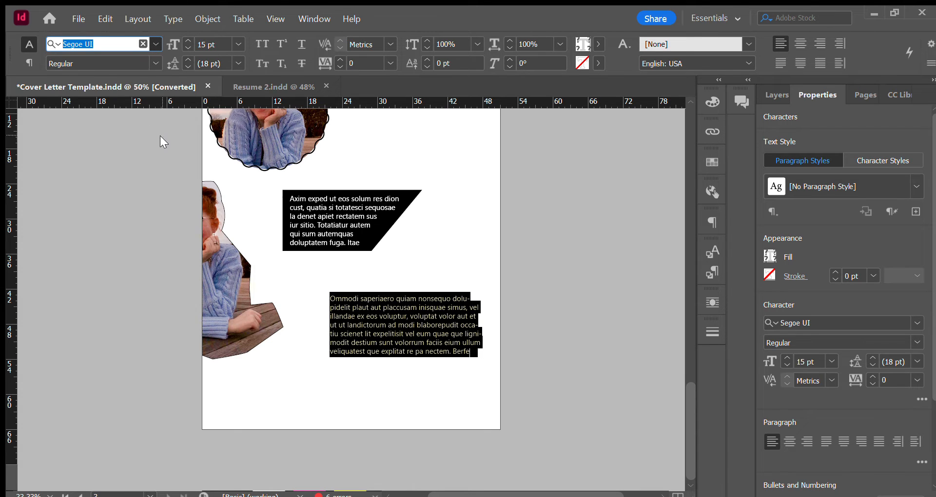
pyautogui.press('Return')
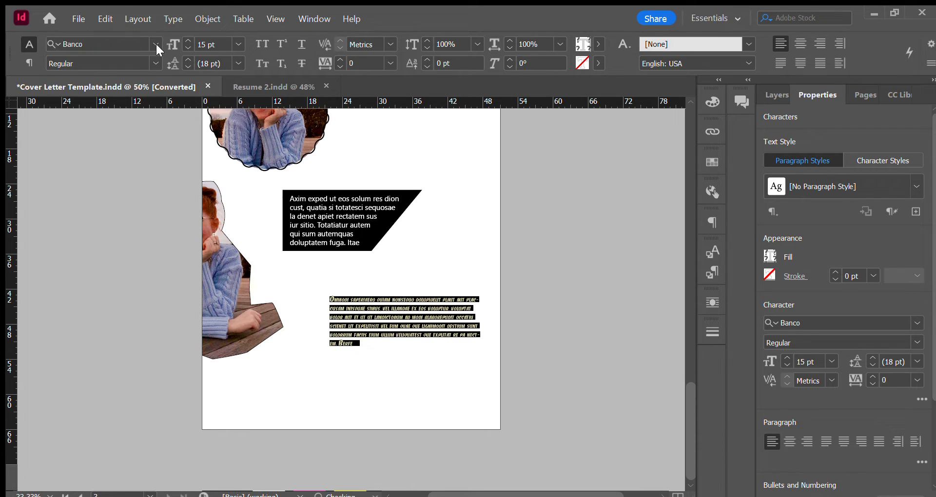
# Try sizes of 18 pt and 48 pt on the Banco text, and set it to 24 pt.
pyautogui.click(238, 44)
pyautogui.click(222, 185)
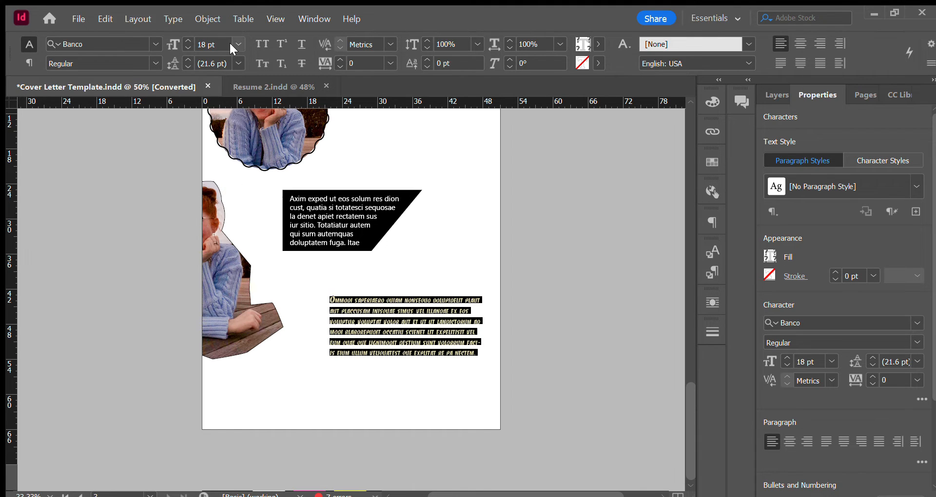
pyautogui.click(219, 238)
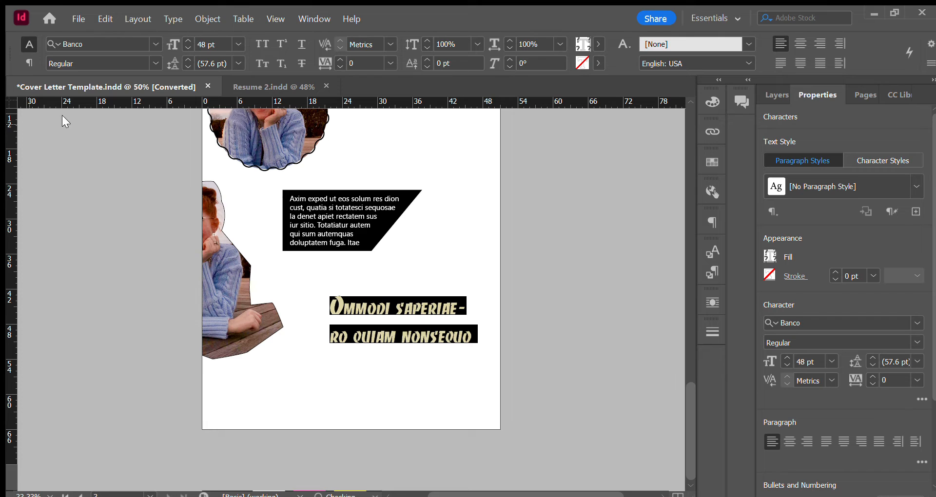
pyautogui.click(222, 201)
pyautogui.press('Escape')
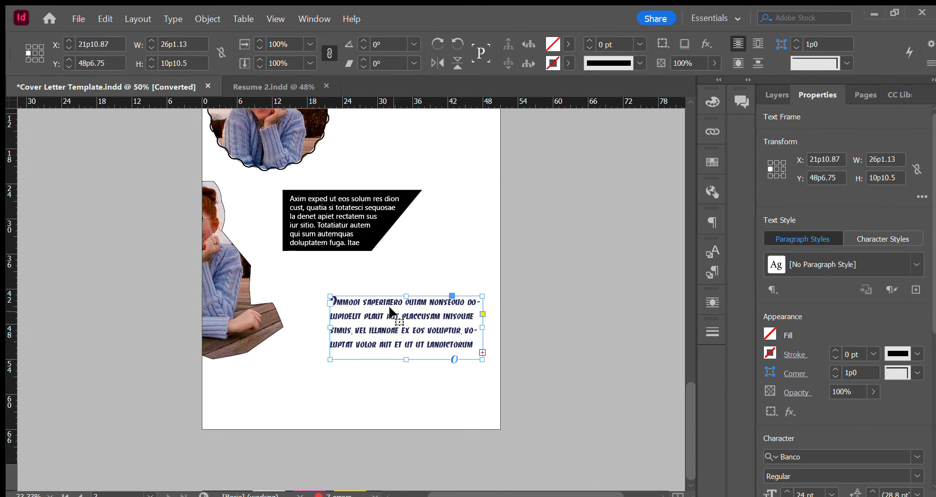
# Save the formatting of the Banco text as a paragraph style named banco blue and assign it the shortcut Ctrl+Num 2.
pyautogui.doubleClick(458, 333)
pyautogui.moveTo(471, 347); pyautogui.dragTo(399, 314)
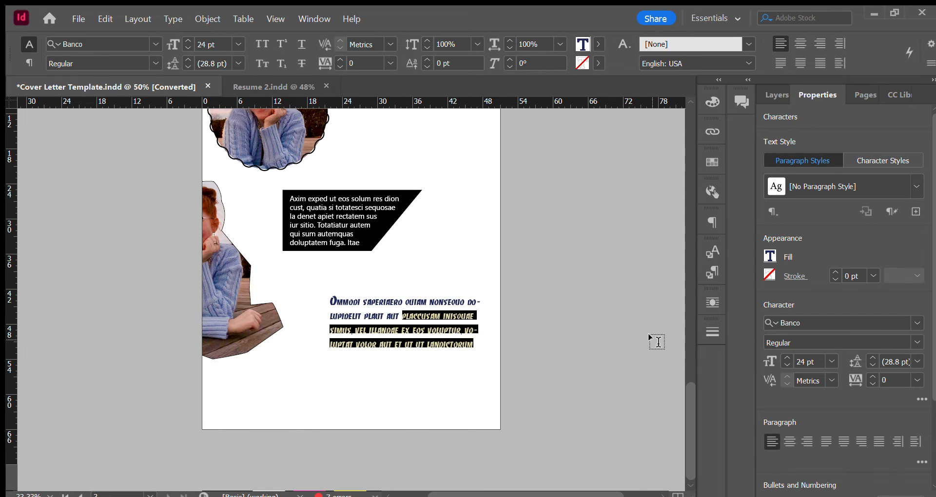
pyautogui.click(710, 273)
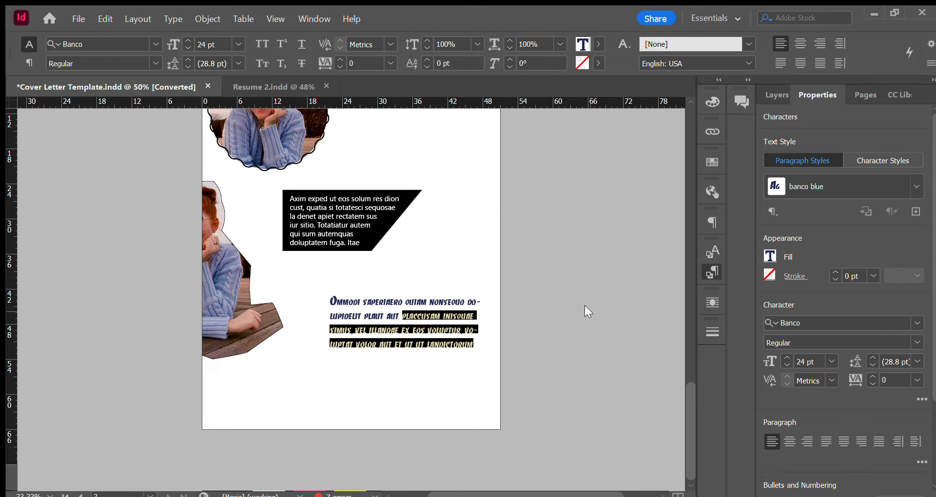
pyautogui.press('ctrl+KP_1')
pyautogui.press('ctrl+KP_2')
# Center-align the selected Banco text and redefine the banco blue paragraph style to match.
pyautogui.click(790, 442)
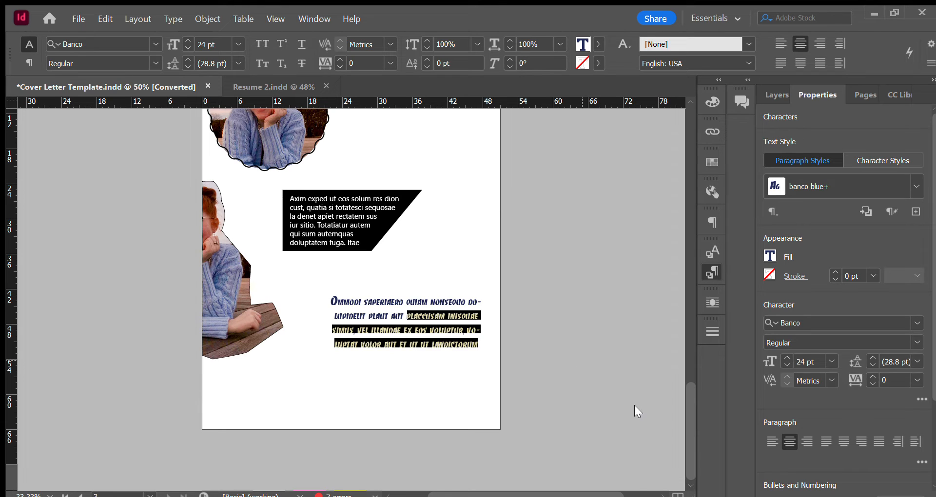
pyautogui.hotkey('ctrl', 'alt', 'shift', 'r')
# Switch to the Resume 2.indd document.
pyautogui.click(251, 82)
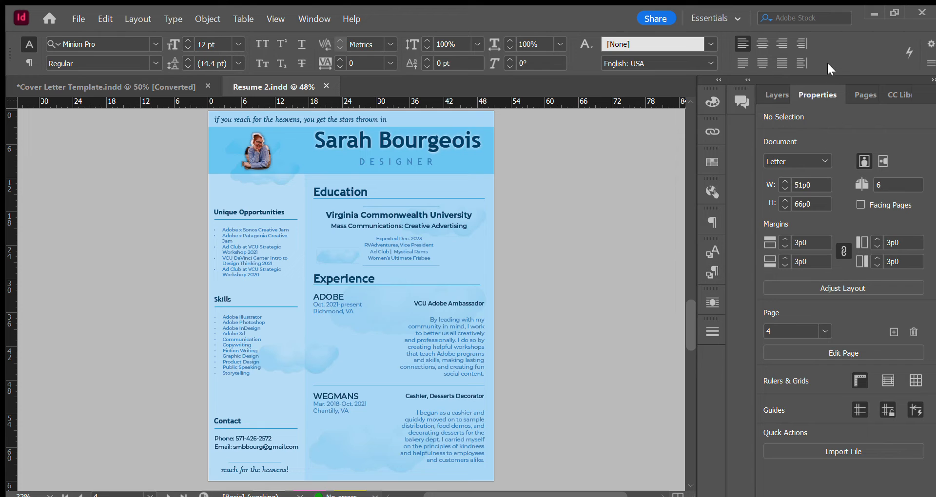
# Review the resume versions down to page 6 and return to the whole first page of Cover Letter Template.indd.
pyautogui.click(864, 93)
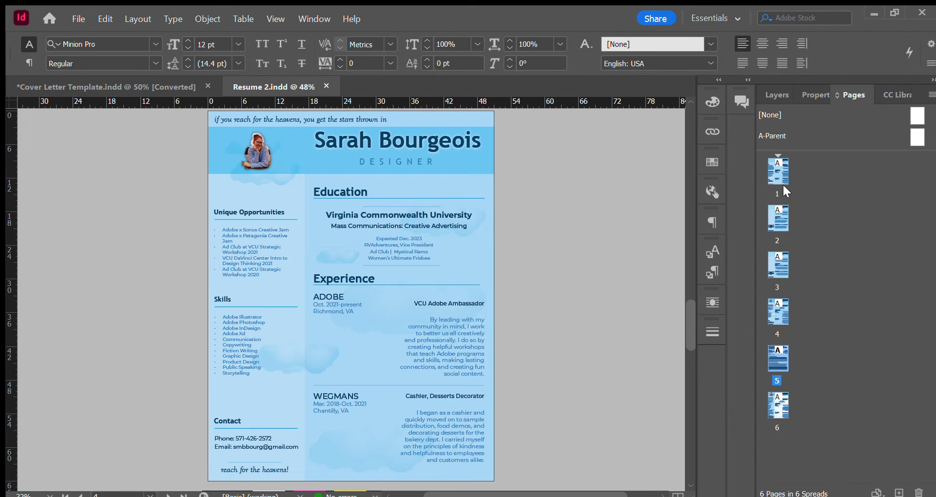
pyautogui.moveTo(688, 326); pyautogui.dragTo(634, 449)
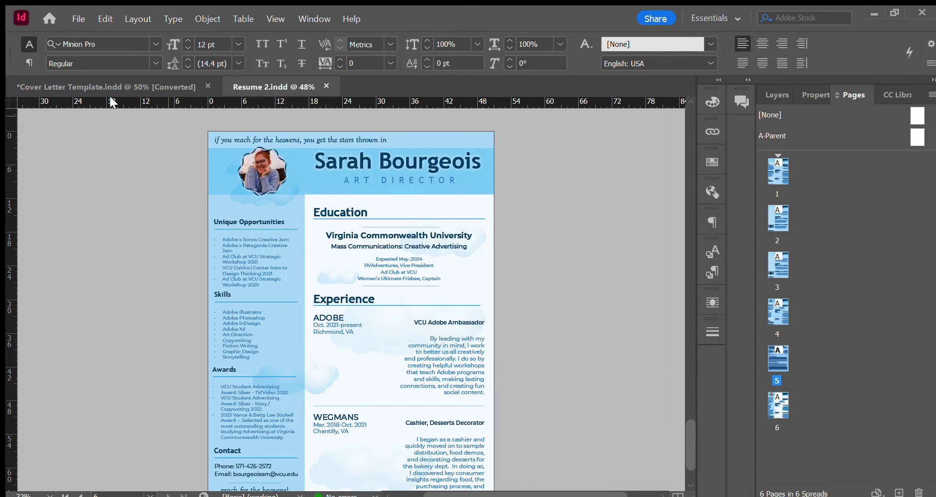
pyautogui.click(95, 88)
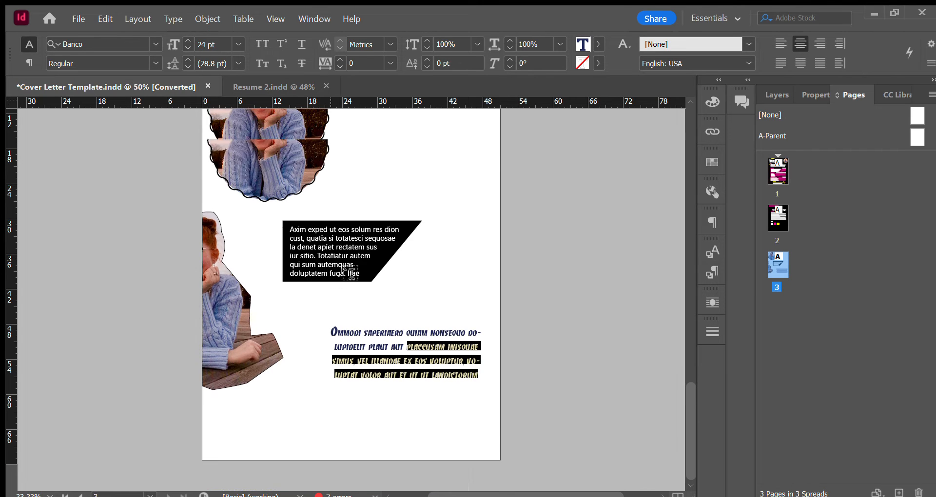
pyautogui.scroll(10, 468, 291)
pyautogui.scroll(10, 478, 291)
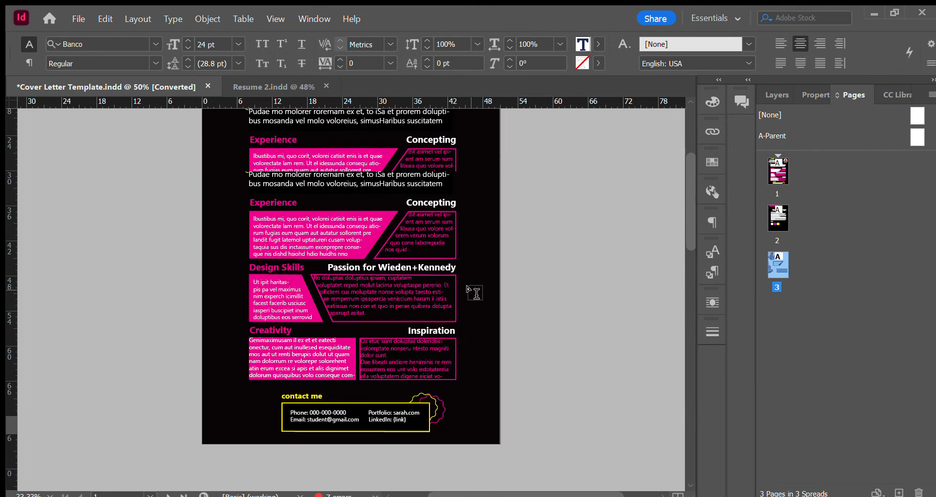
pyautogui.scroll(-2, 473, 291)
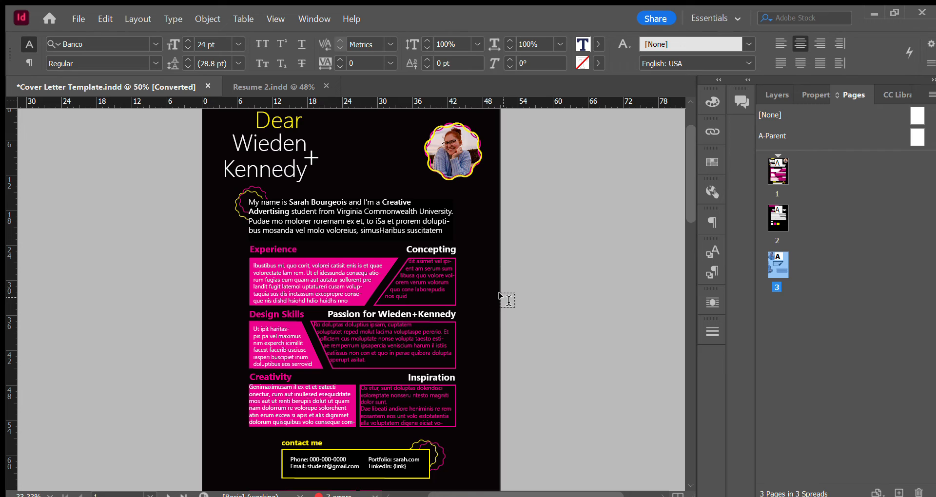
pyautogui.hotkey('ctrl', '0')
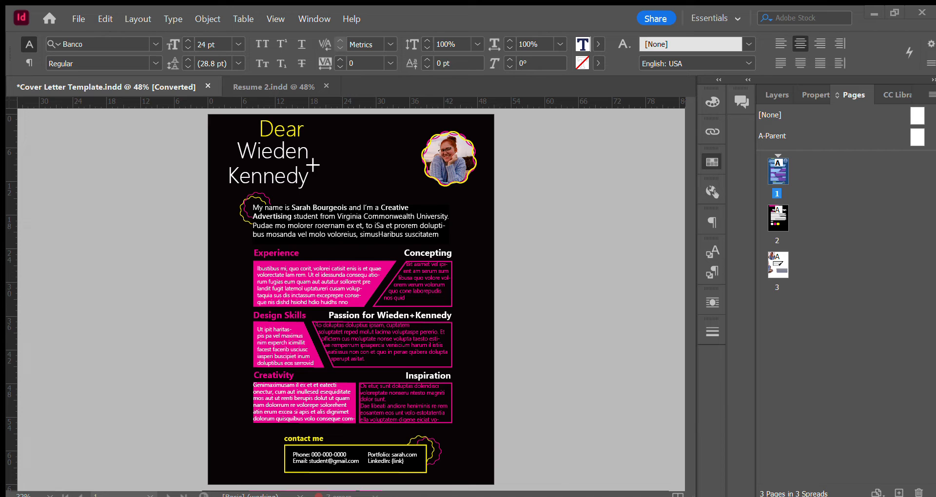
# Select the entire Banco paragraph on page 3 and try out fonts matching "em", such as IvyPresto Display SemiBold.
pyautogui.scroll(-15, 491, 259)
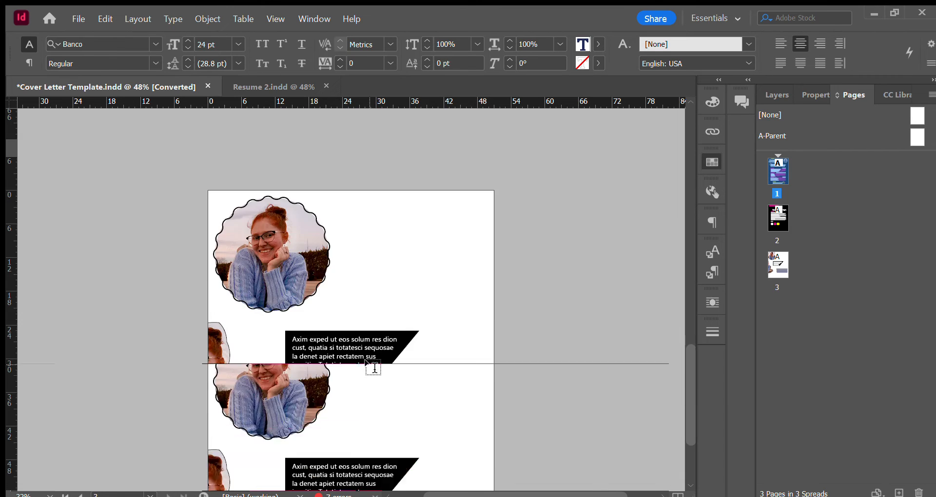
pyautogui.doubleClick(463, 349)
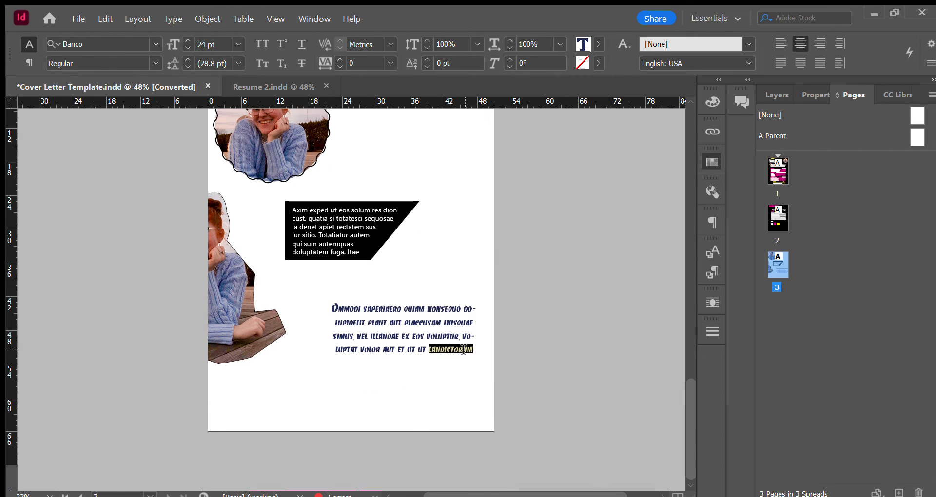
pyautogui.hotkey('ctrl', 'a')
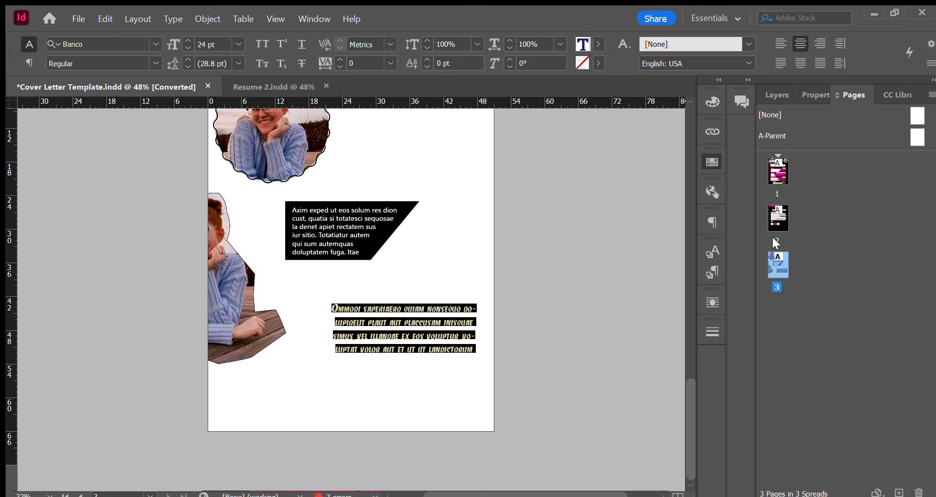
pyautogui.click(811, 97)
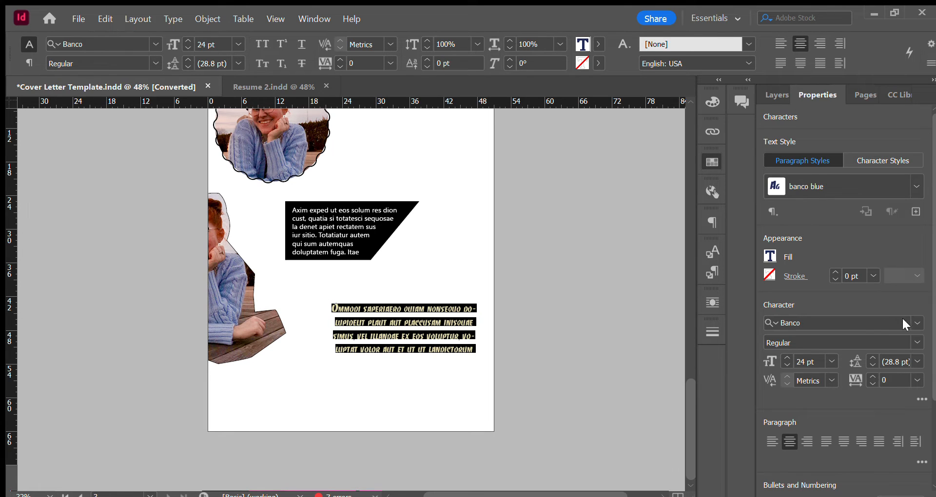
pyautogui.click(880, 321)
pyautogui.write('e')
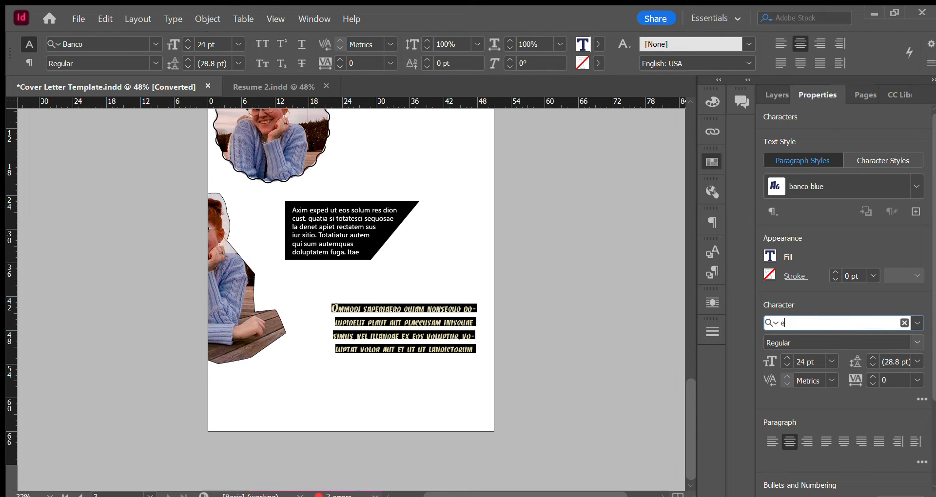
pyautogui.write('mb')
pyautogui.press('BackSpace')
pyautogui.press('BackSpace')
pyautogui.press('BackSpace')
pyautogui.press('BackSpace')
pyautogui.write('em')
pyautogui.press('Return')
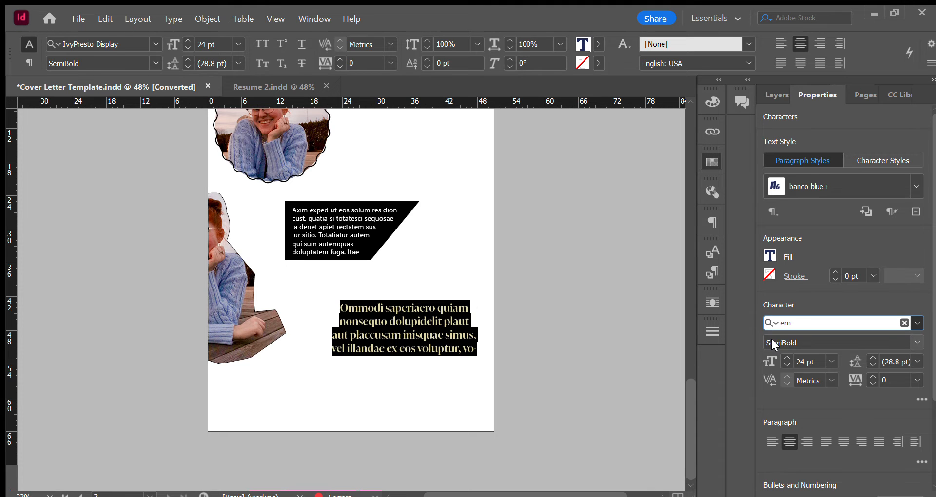
pyautogui.press('BackSpace')
pyautogui.press('BackSpace')
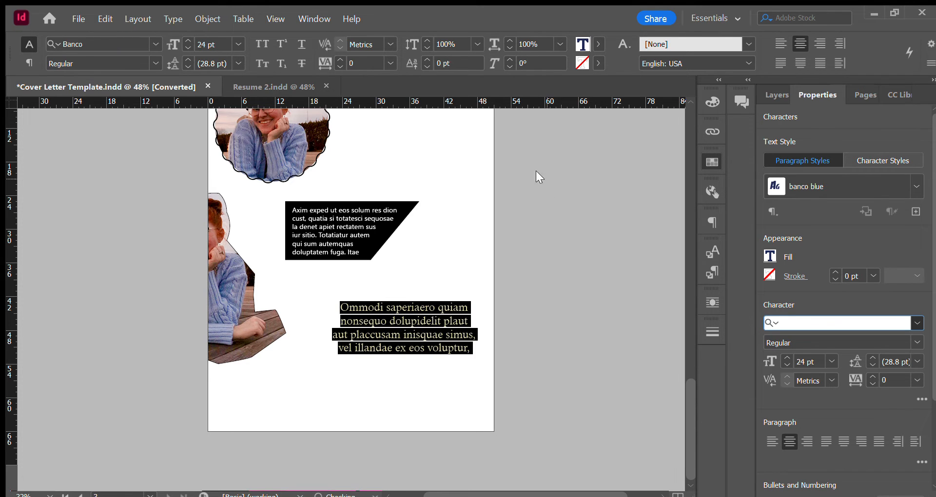
pyautogui.click(128, 151)
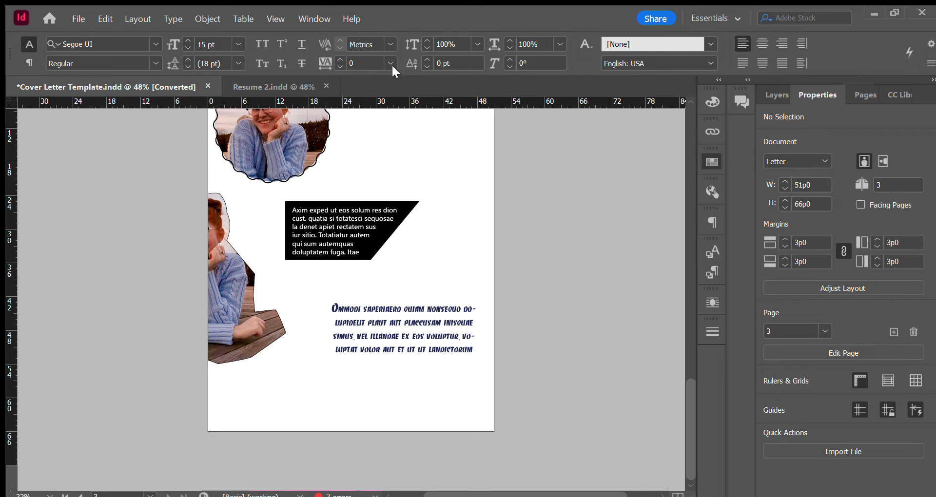
# Try fonts matching "em" on the middle lines of the Banco paragraph and undo the font change.
pyautogui.click(457, 340)
pyautogui.moveTo(457, 340); pyautogui.dragTo(384, 323)
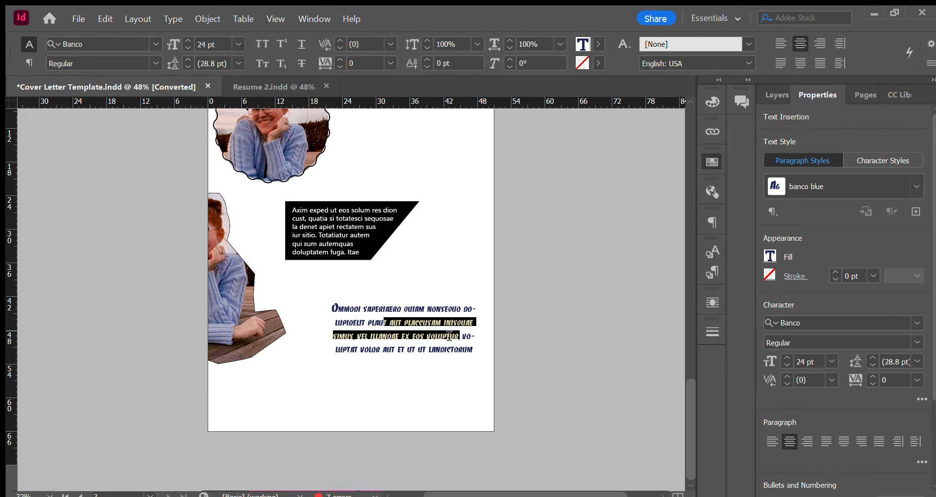
pyautogui.click(917, 322)
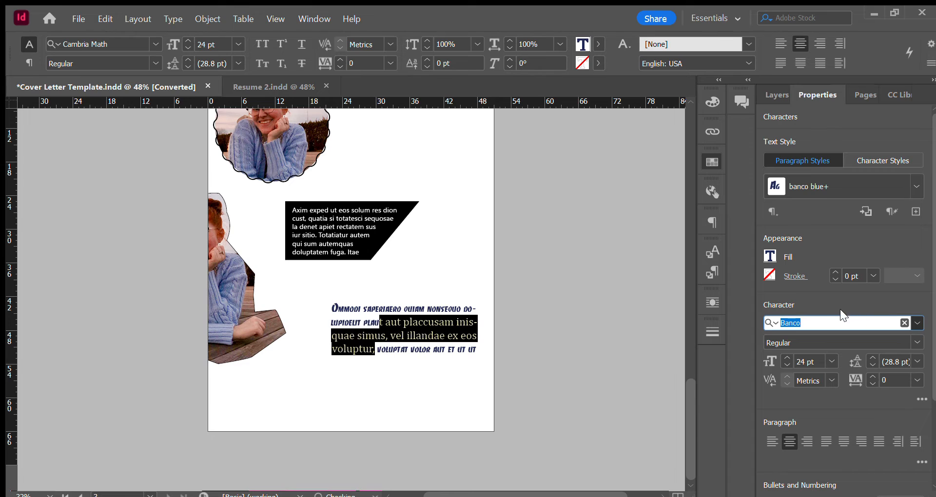
pyautogui.write('em')
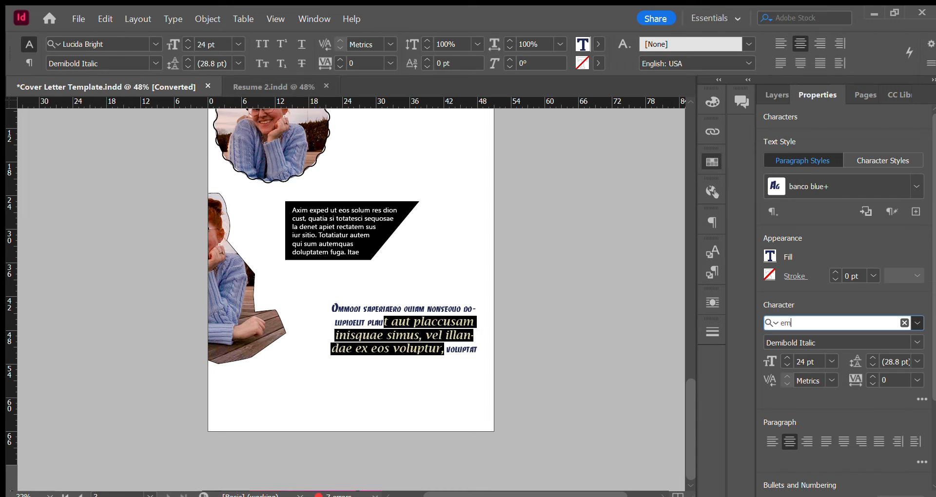
pyautogui.hotkey('ctrl', 'z')
pyautogui.hotkey('ctrl', 'z')
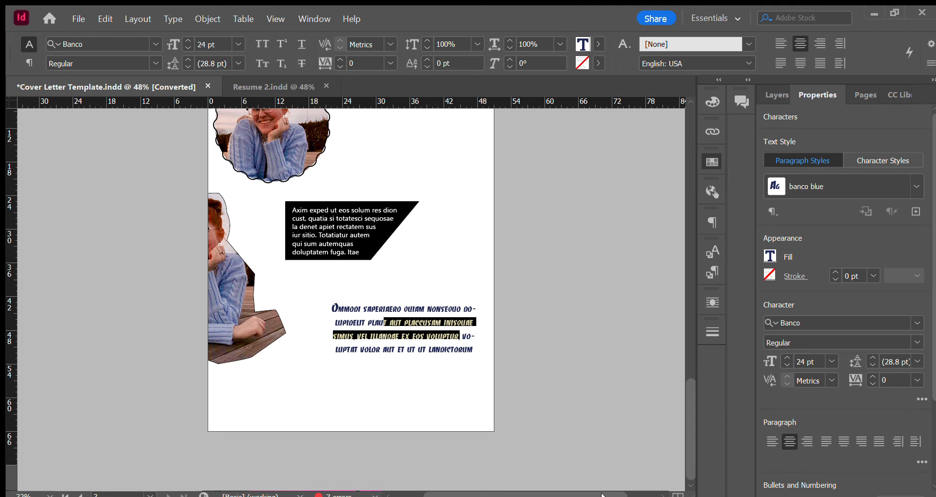
# Review the Brand Toolkit page and the finished cover letter on page 1.
pyautogui.click(31, 311)
pyautogui.scroll(10, 533, 244)
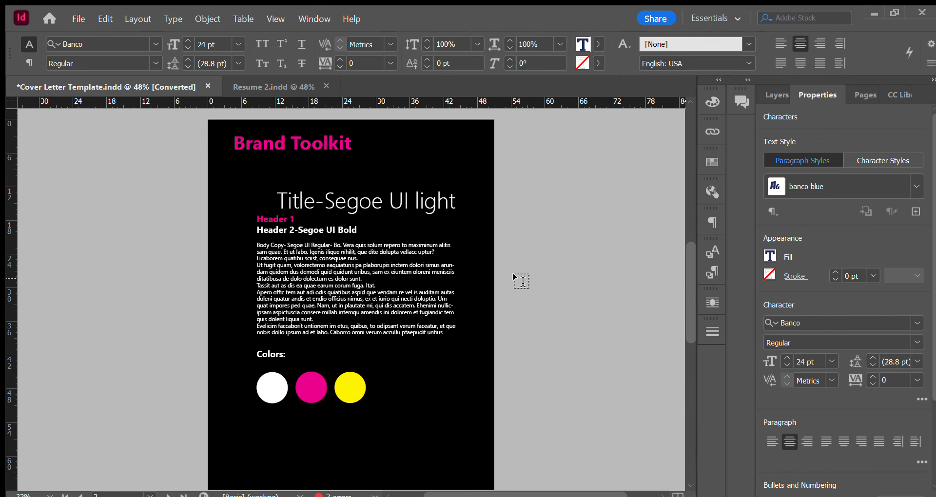
pyautogui.scroll(8, 522, 281)
pyautogui.scroll(1, 521, 282)
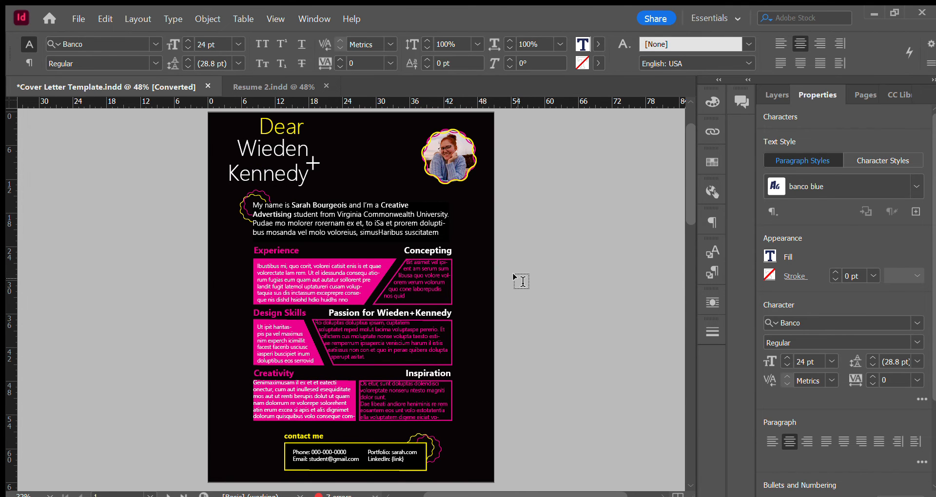
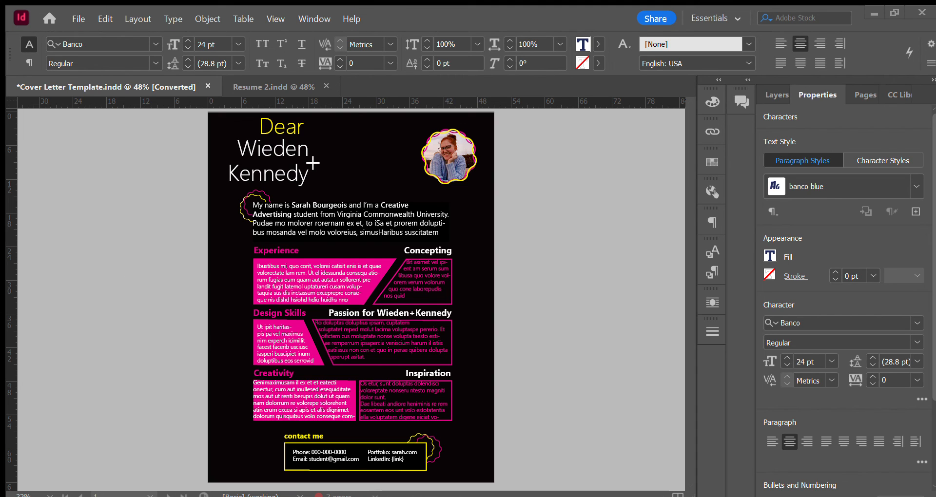
# Go to the Brand Toolkit page and stop editing the Banco paragraph, leaving its text frame selected.
pyautogui.scroll(-10, 485, 317)
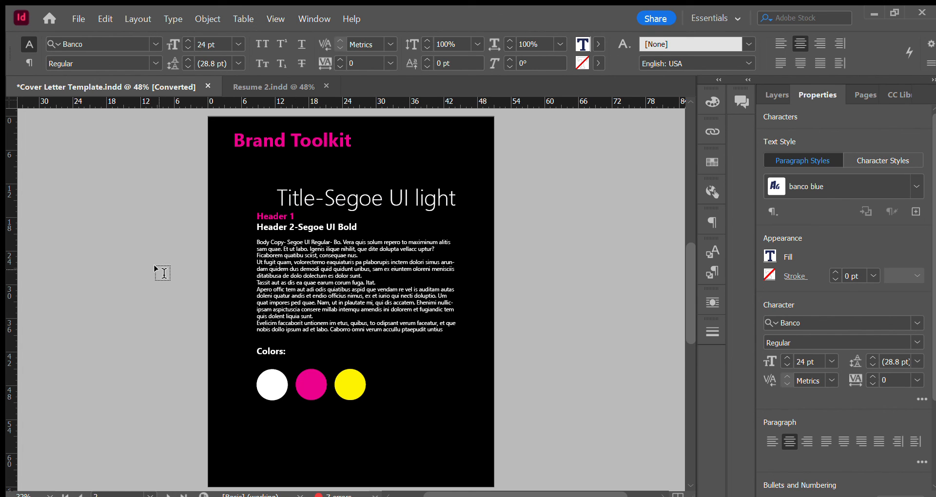
pyautogui.press('Escape')
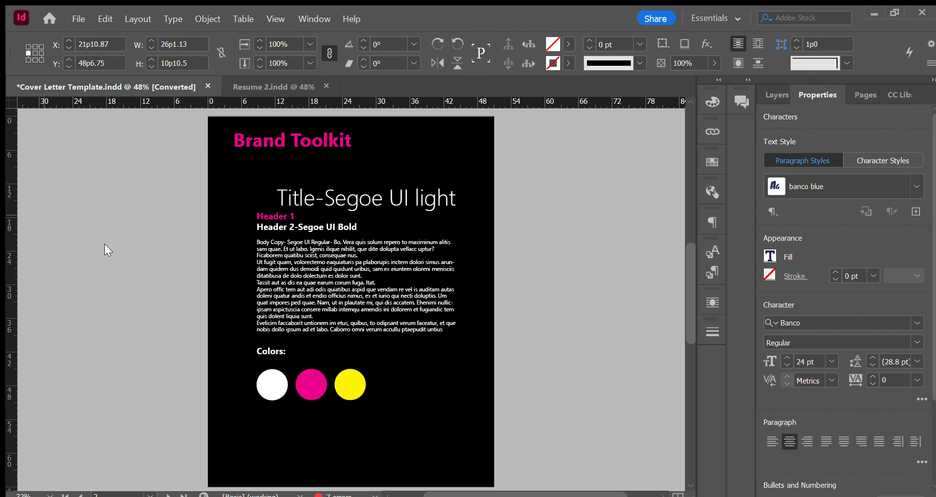
pyautogui.press('Escape')
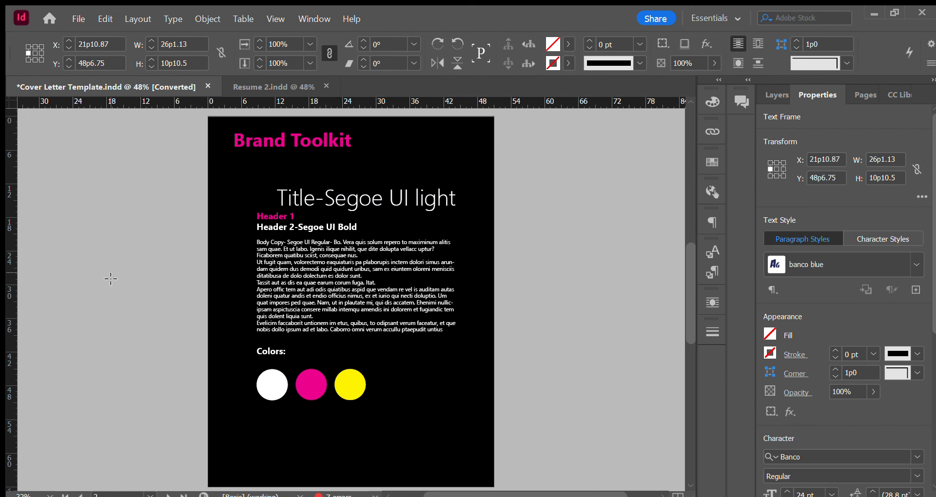